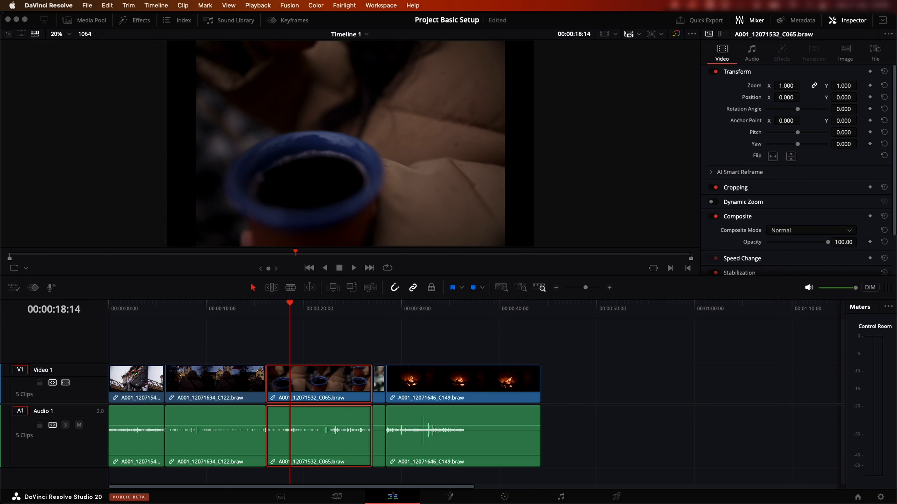
Scale the coffee cup clip to a zoom of 1.230 and set its vertical position to 229
{"action": "left_click_drag", "start_coordinate": [844, 85], "coordinate": [859, 97]}
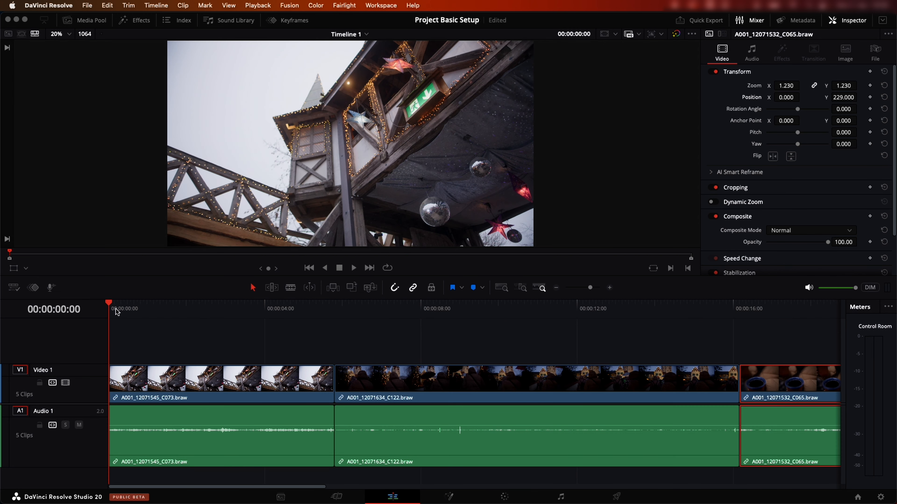
Play the opening wooden tower clip and trim its start to 00:00:03:19
{"action": "key", "text": "space"}
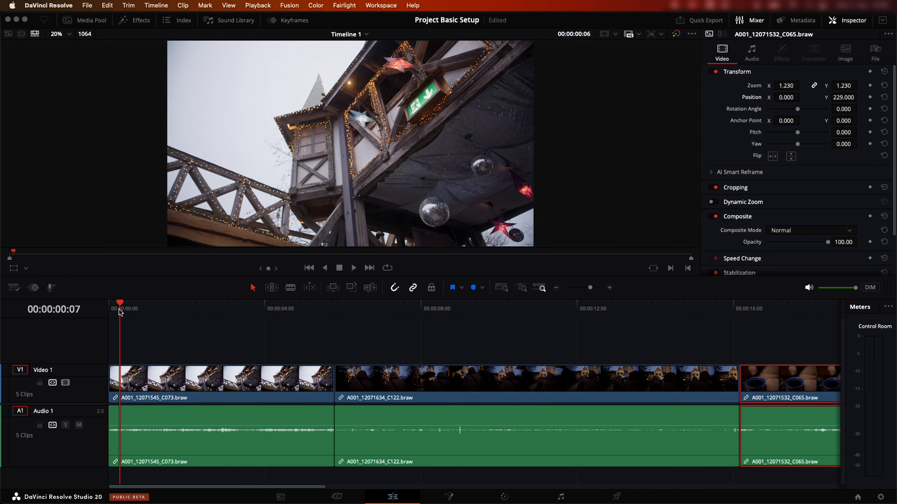
{"action": "left_click_drag", "start_coordinate": [168, 322], "coordinate": [255, 352]}
{"action": "left_click_drag", "start_coordinate": [109, 381], "coordinate": [257, 381]}
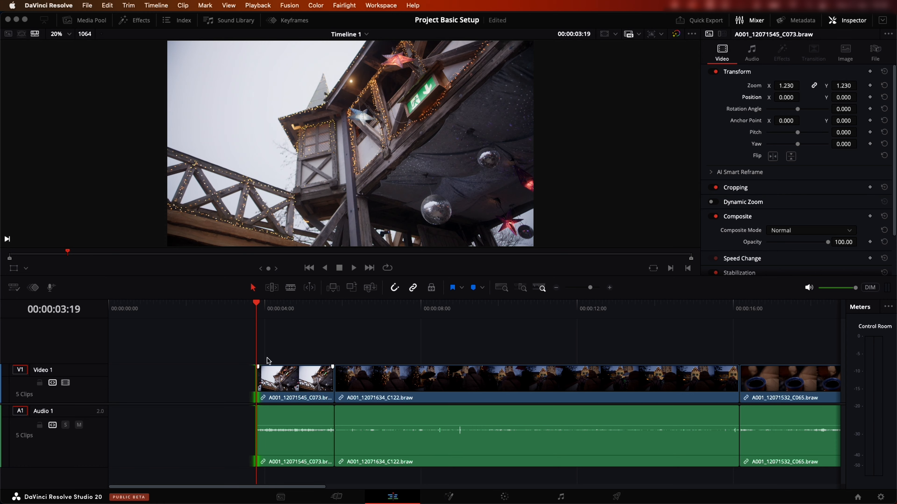
Find the frame where the wooden tower shot should stop and trim the clip's end to about 00:00:05:09
{"action": "left_click_drag", "start_coordinate": [268, 312], "coordinate": [323, 328]}
{"action": "key", "text": "Right"}
{"action": "key", "text": "Left"}
{"action": "key", "text": "Left"}
{"action": "key", "text": "Left"}
{"action": "key", "text": "Left"}
{"action": "key", "text": "Left"}
{"action": "key", "text": "Left"}
{"action": "key", "text": "Left"}
{"action": "key", "text": "Left"}
{"action": "key", "text": "Left"}
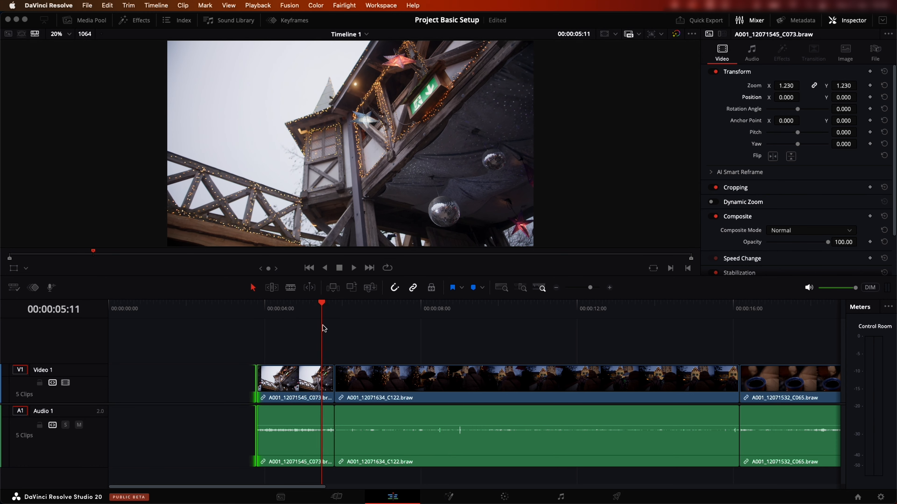
{"action": "left_click_drag", "start_coordinate": [332, 384], "coordinate": [316, 388]}
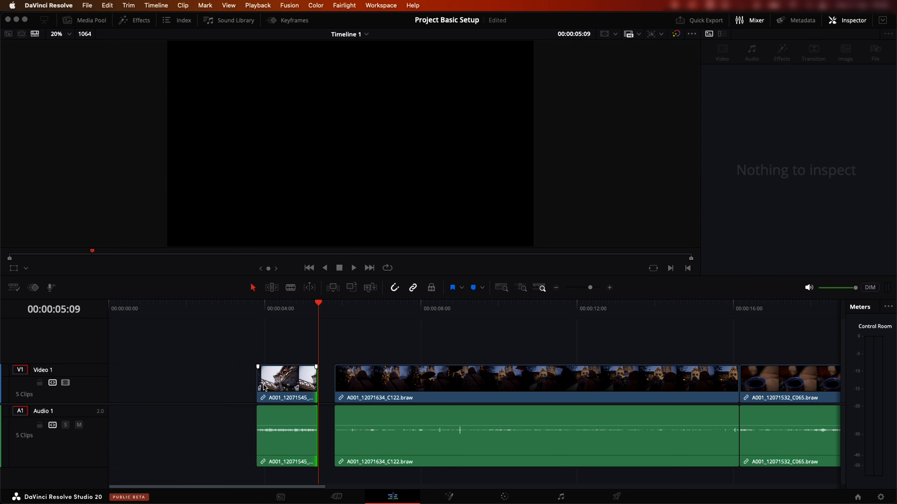
Stabilize the trimmed wooden tower clip using the Perspective mode
{"action": "left_click", "coordinate": [284, 310]}
{"action": "left_click", "coordinate": [278, 387]}
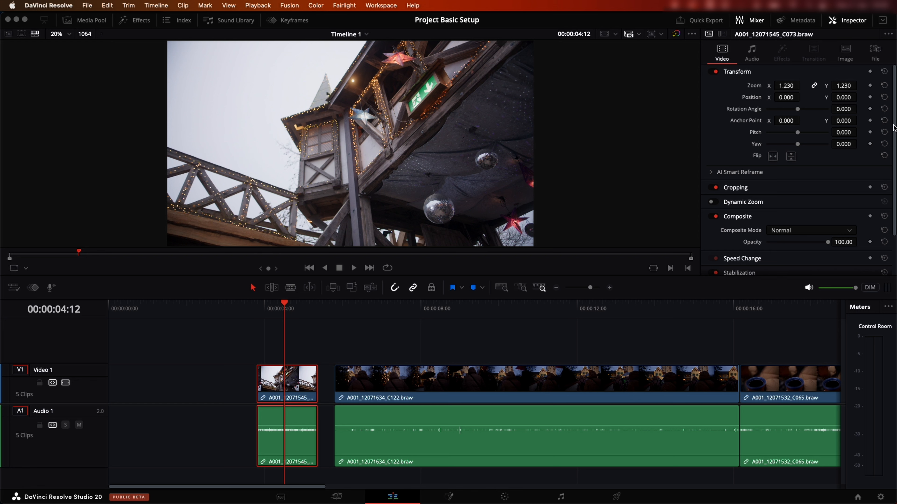
{"action": "scroll", "coordinate": [894, 128], "scroll_direction": "down", "scroll_amount": 3}
{"action": "left_click", "coordinate": [788, 228]}
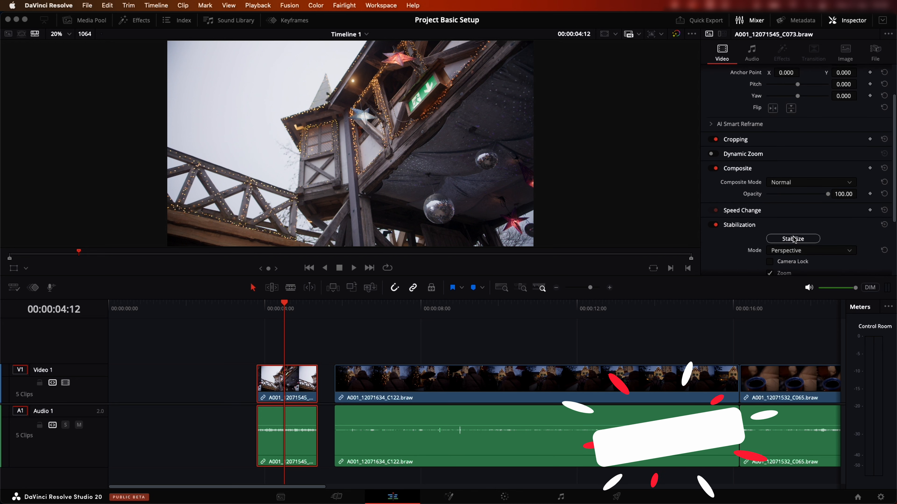
{"action": "left_click", "coordinate": [804, 251]}
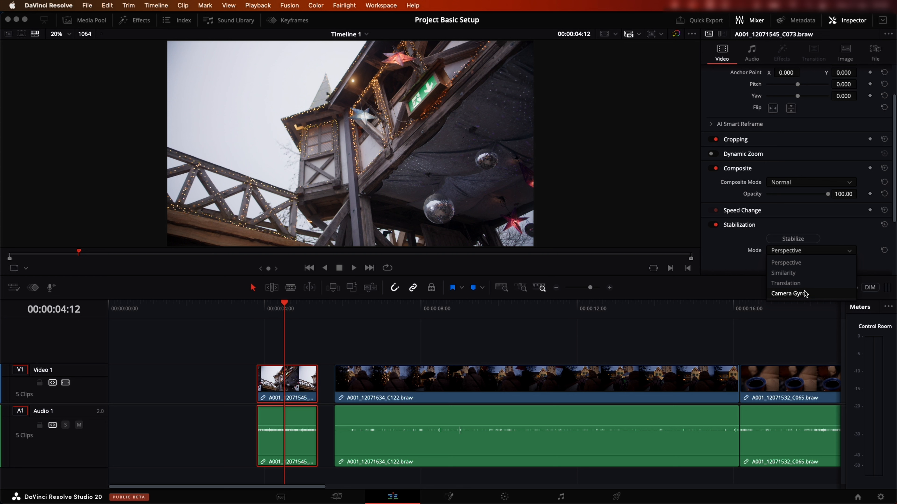
{"action": "left_click", "coordinate": [802, 265]}
{"action": "left_click", "coordinate": [798, 240]}
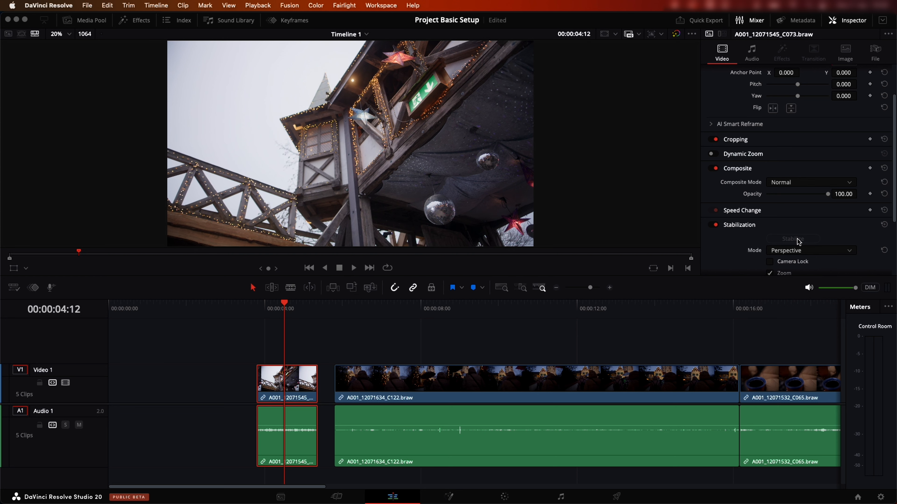
Play the stabilized wooden tower clip from its start to check the motion
{"action": "left_click", "coordinate": [255, 313]}
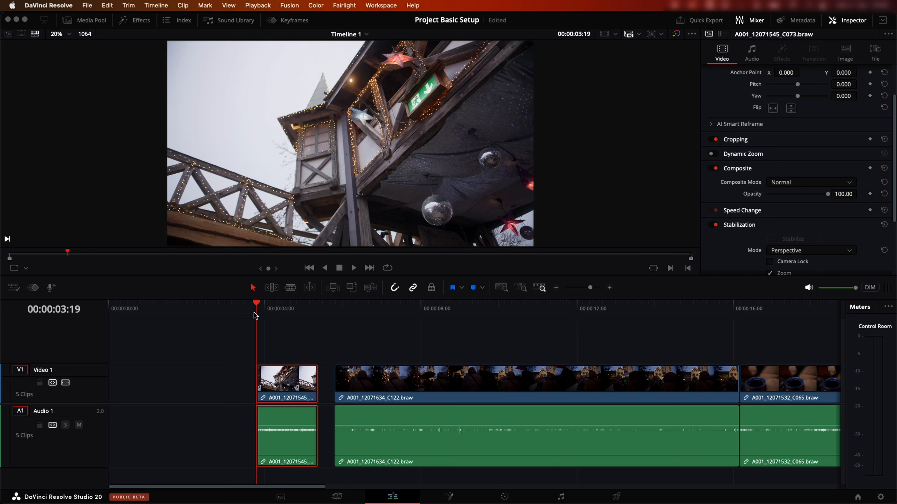
{"action": "key", "text": "space"}
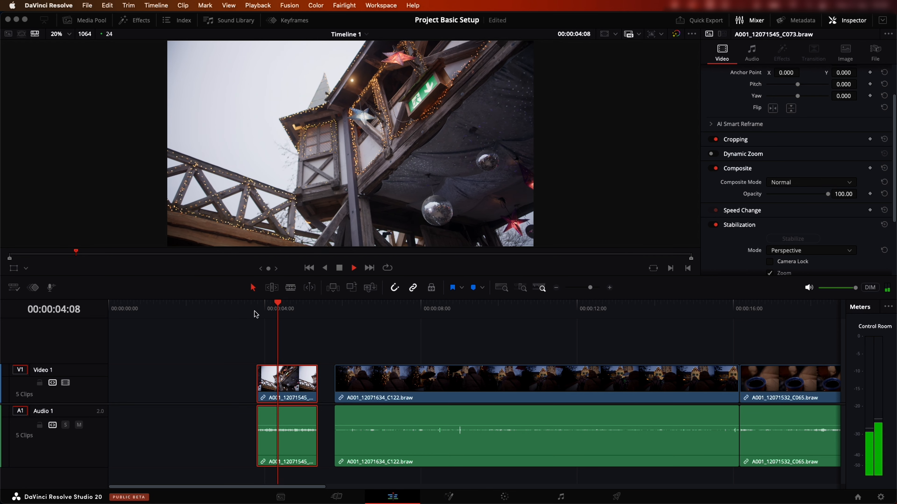
{"action": "key", "text": "space"}
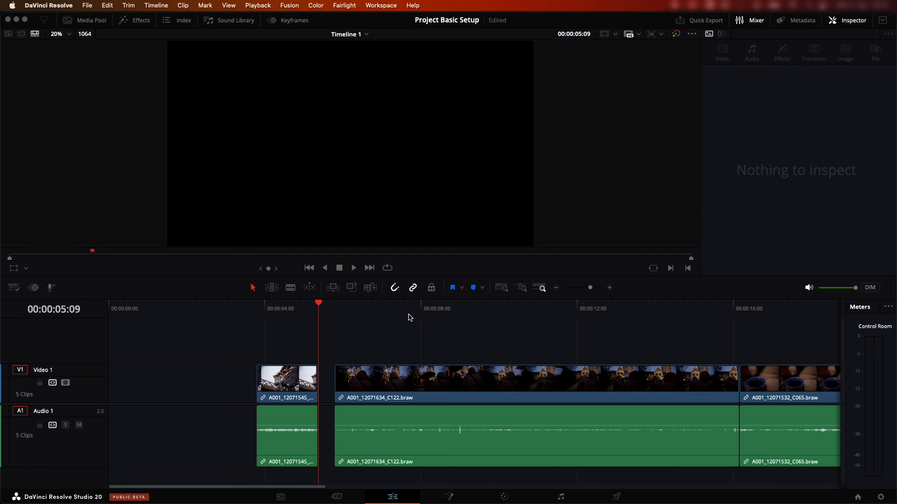
Delete clip A001_12071634_C122 and move the coffee cup clip back into the freed space
{"action": "left_click", "coordinate": [538, 311]}
{"action": "left_click", "coordinate": [534, 388]}
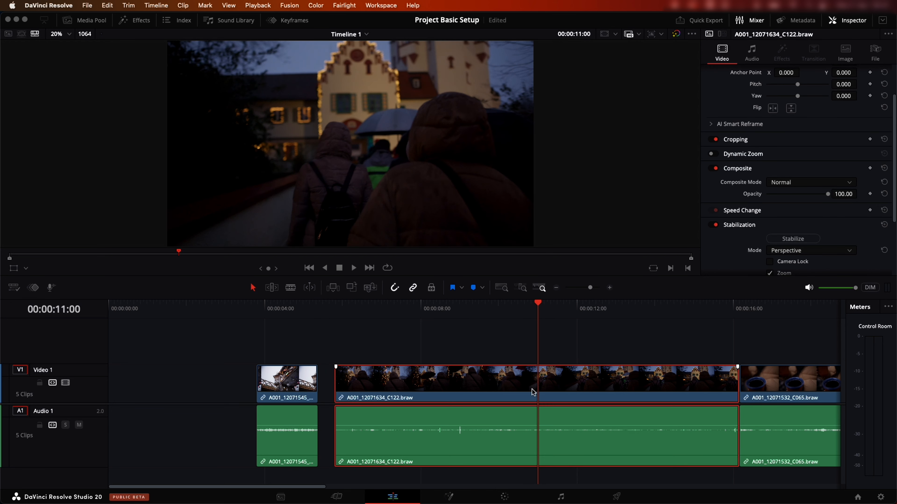
{"action": "key", "text": "BackSpace"}
{"action": "left_click_drag", "start_coordinate": [764, 374], "coordinate": [390, 374]}
Trim the coffee cup clip so it runs from 00:00:13:07 to 00:00:14:22
{"action": "left_click_drag", "start_coordinate": [379, 314], "coordinate": [627, 367]}
{"action": "left_click_drag", "start_coordinate": [367, 382], "coordinate": [633, 382]}
{"action": "left_click_drag", "start_coordinate": [639, 311], "coordinate": [691, 321]}
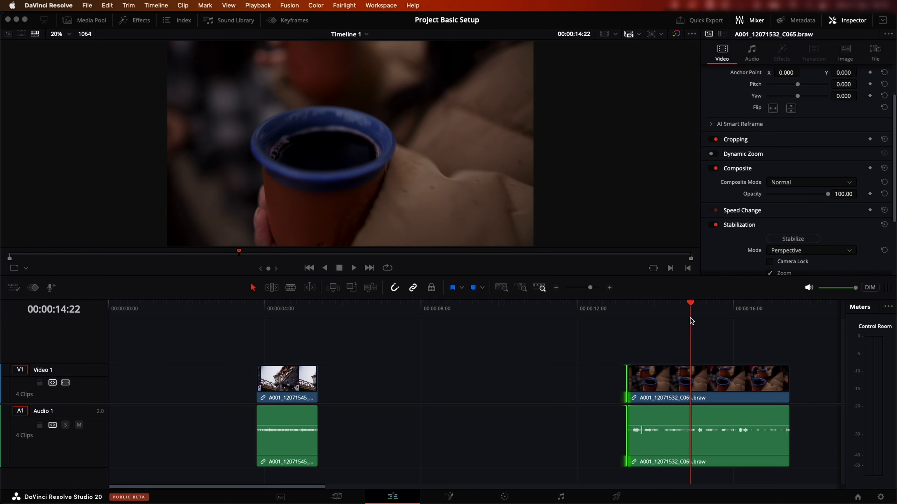
{"action": "left_click_drag", "start_coordinate": [791, 379], "coordinate": [690, 387]}
Play the trimmed coffee cup clip and move it directly after the wooden tower clip
{"action": "left_click", "coordinate": [629, 310]}
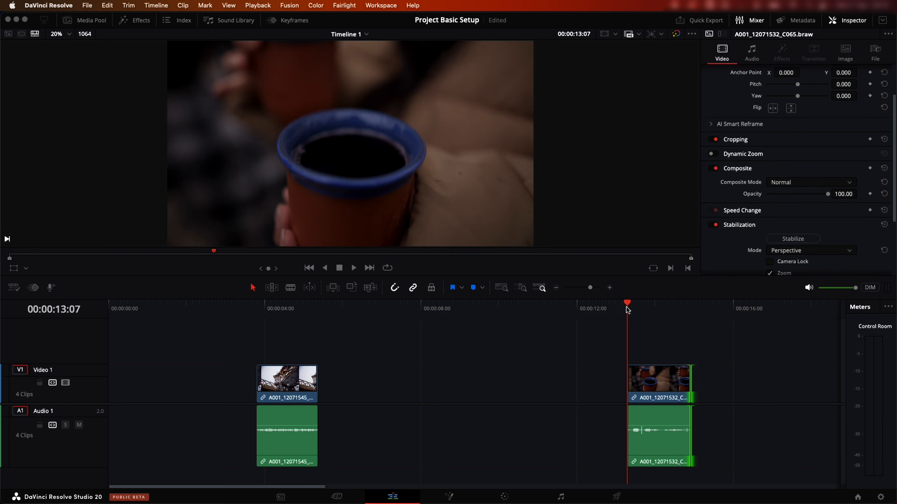
{"action": "key", "text": "space"}
{"action": "left_click_drag", "start_coordinate": [658, 410], "coordinate": [349, 412]}
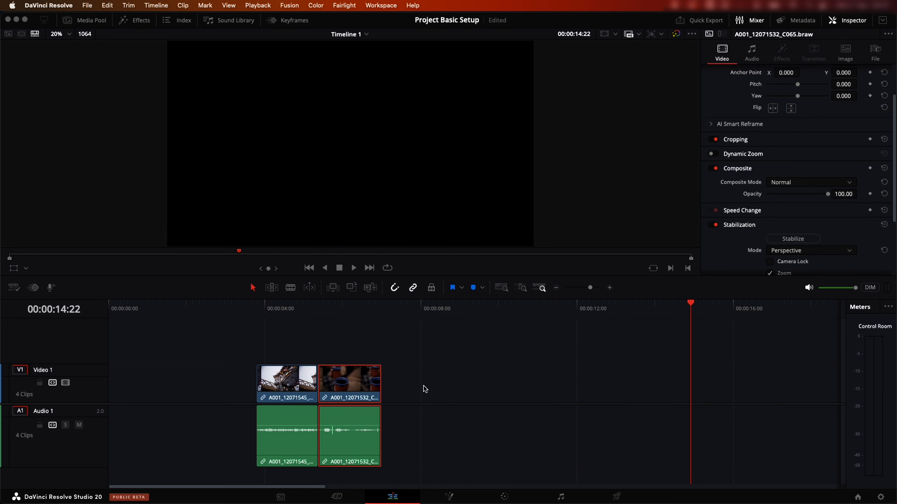
Preview clip A001_03191323_C067 and move it earlier to start at 00:00:22:19, away from the campfire clip
{"action": "key", "text": "super+minus"}
{"action": "mouse_move", "coordinate": [372, 310]}
{"action": "left_mouse_down"}
{"action": "mouse_move", "coordinate": [385, 309]}
{"action": "mouse_move", "coordinate": [375, 311]}
{"action": "left_mouse_up"}
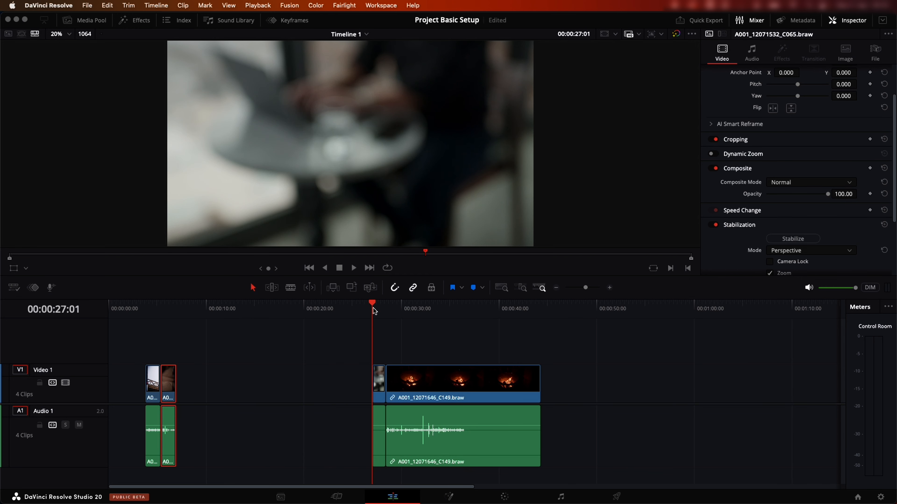
{"action": "left_click_drag", "start_coordinate": [589, 285], "coordinate": [592, 286]}
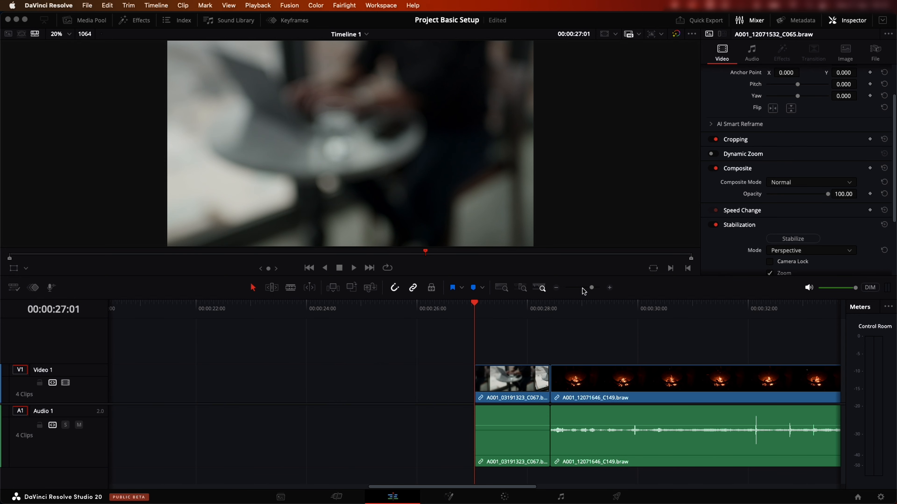
{"action": "left_click_drag", "start_coordinate": [486, 316], "coordinate": [499, 320]}
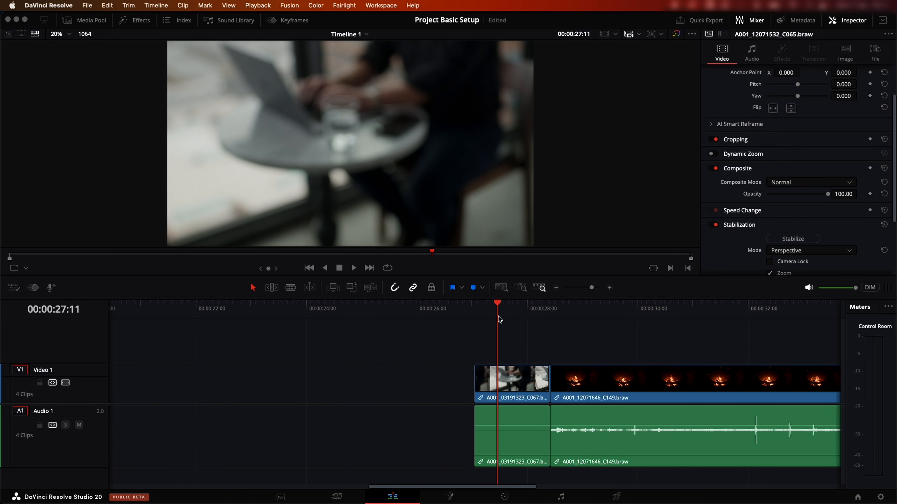
{"action": "left_click_drag", "start_coordinate": [514, 379], "coordinate": [256, 374]}
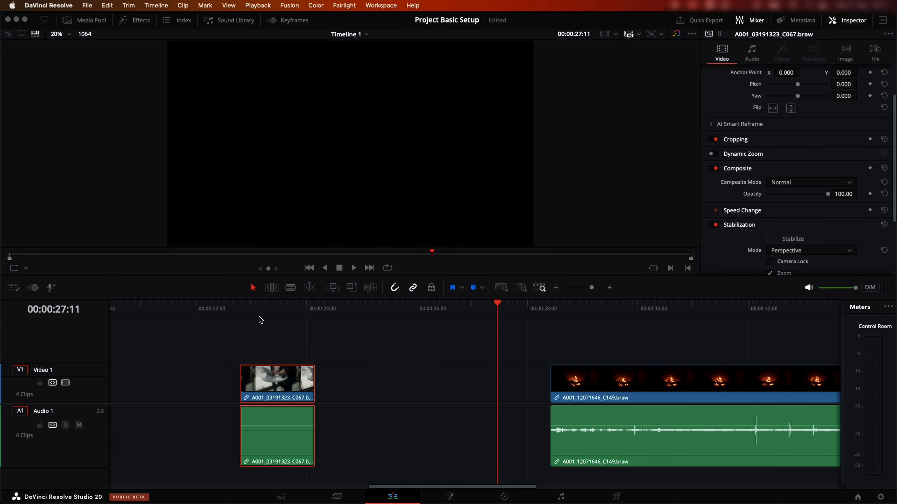
Locate clip A001_03191323_C067 in the media pool to check its frame rate
{"action": "key", "text": "Up"}
{"action": "right_click", "coordinate": [255, 374]}
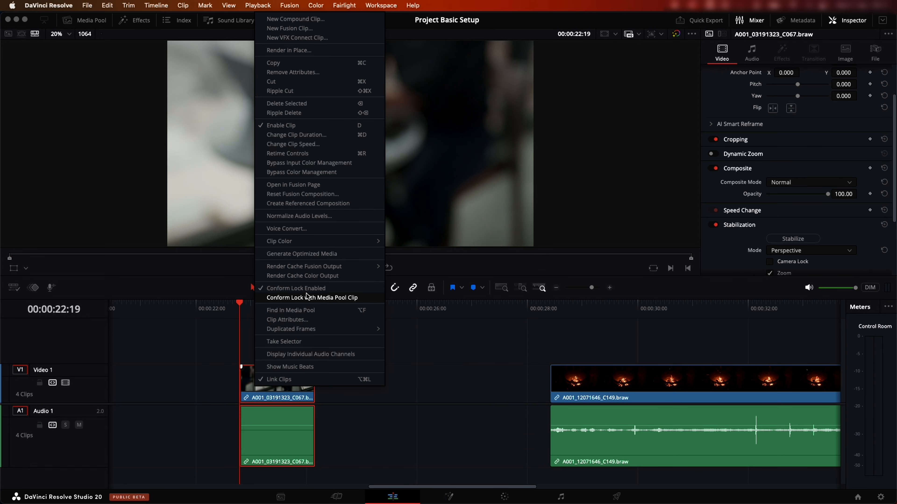
{"action": "left_click", "coordinate": [306, 310]}
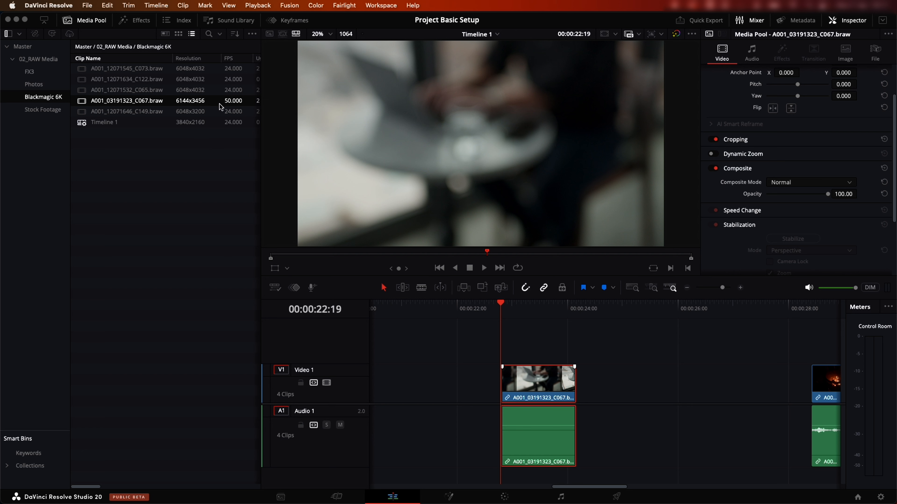
Change the speed of clip A001_03191323_C067 to 50% and play back the slow motion
{"action": "right_click", "coordinate": [522, 372]}
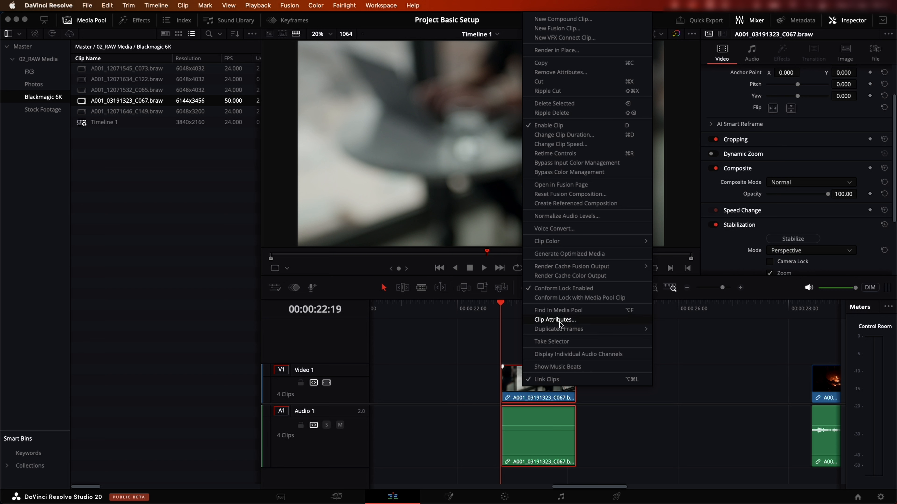
{"action": "left_click", "coordinate": [591, 146]}
{"action": "left_click", "coordinate": [529, 244]}
{"action": "type", "text": "50"}
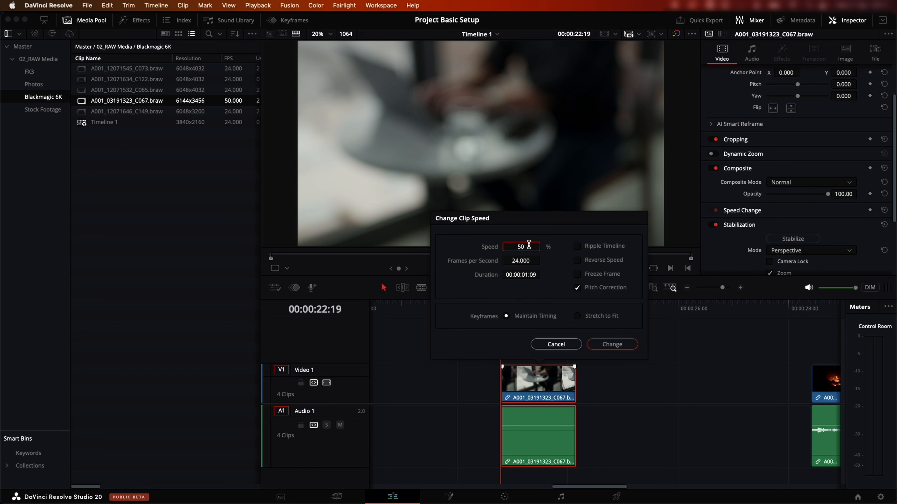
{"action": "key", "text": "Return"}
{"action": "left_click", "coordinate": [516, 303]}
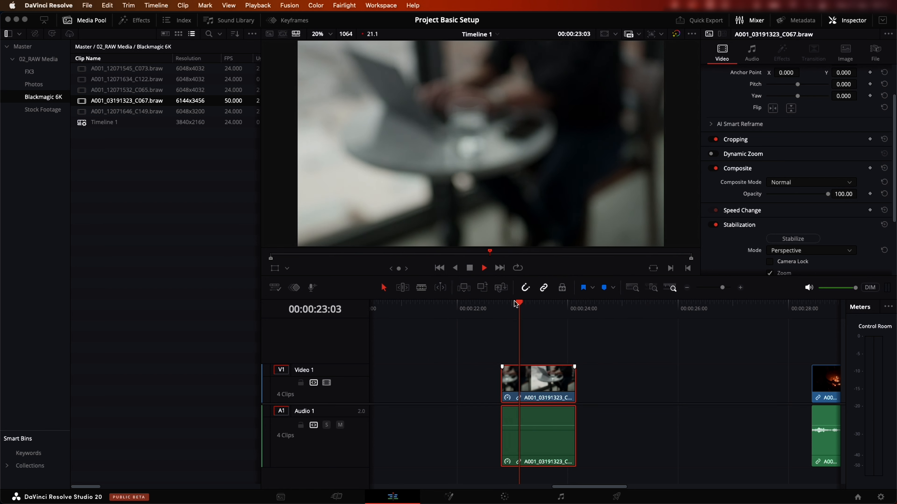
{"action": "key", "text": "space"}
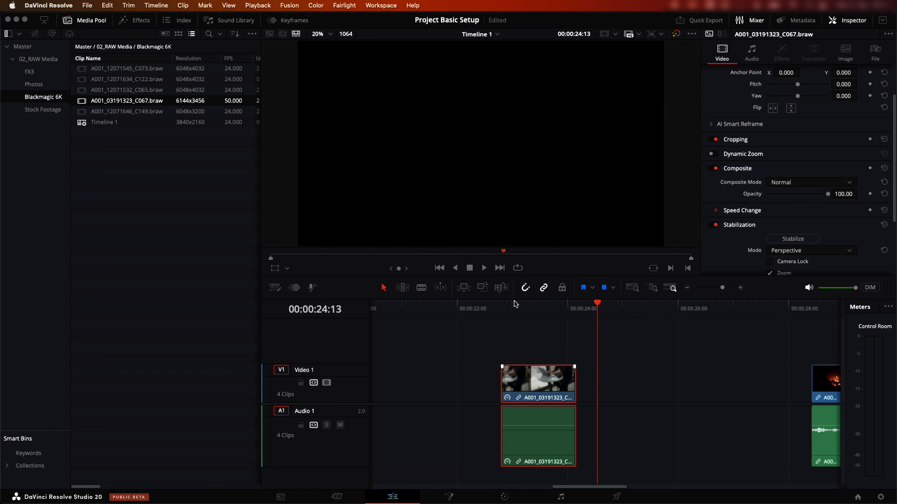
Delete clip A001_03191323_C067 and close the empty gap before the campfire clip
{"action": "left_click_drag", "start_coordinate": [539, 307], "coordinate": [588, 309]}
{"action": "key", "text": "BackSpace"}
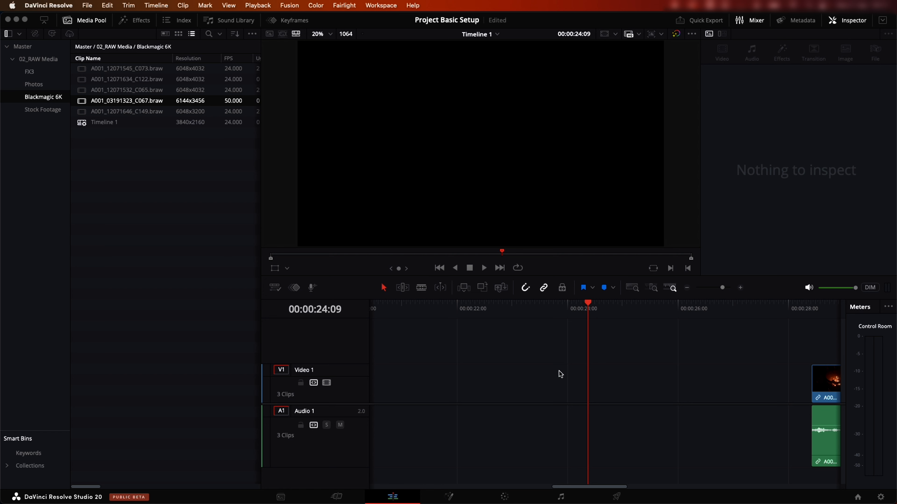
{"action": "left_click", "coordinate": [687, 288]}
{"action": "left_click", "coordinate": [687, 288]}
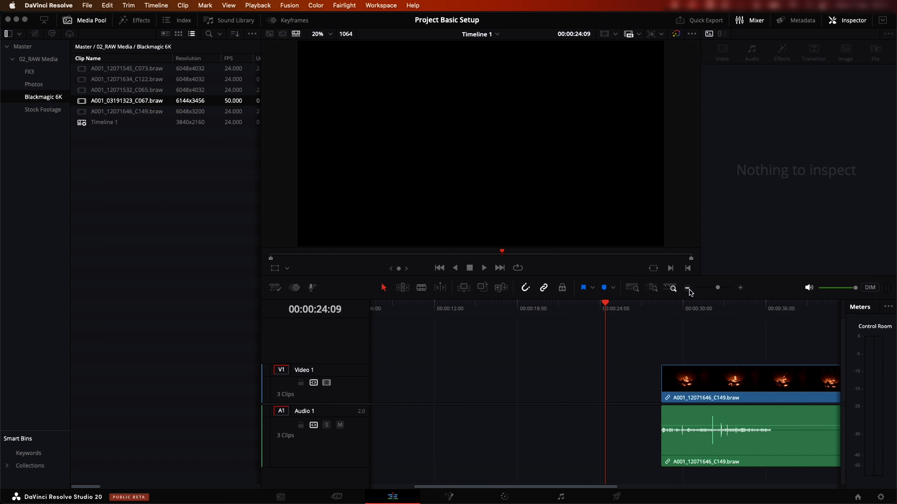
{"action": "left_click", "coordinate": [687, 288]}
{"action": "left_click", "coordinate": [416, 395]}
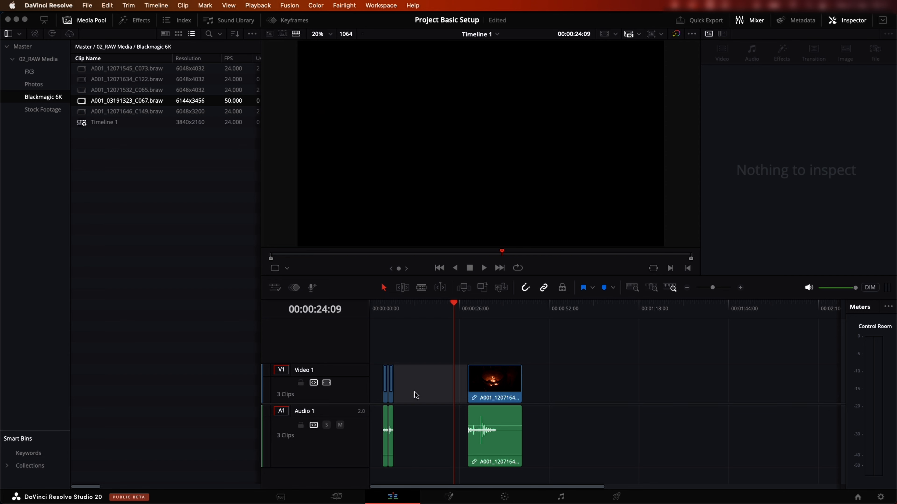
{"action": "key", "text": "BackSpace"}
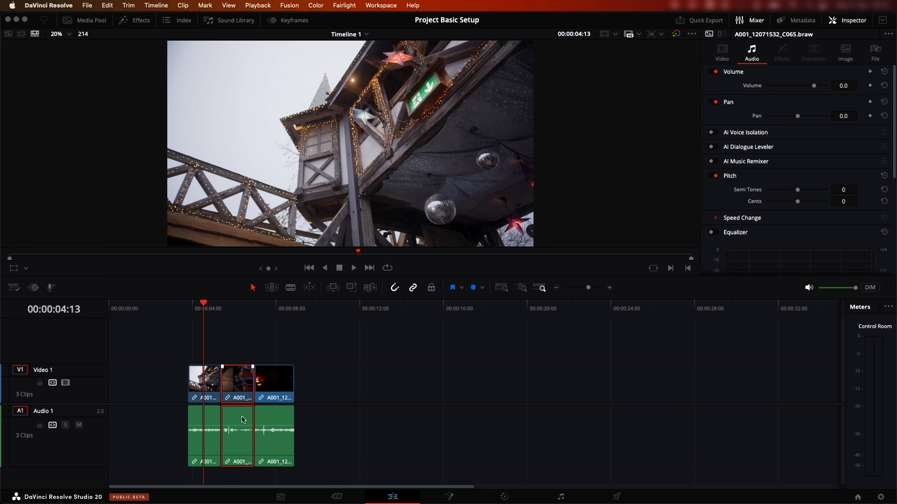
Unlink the coffee cup clip's audio from its video and select each part separately
{"action": "right_click", "coordinate": [252, 415]}
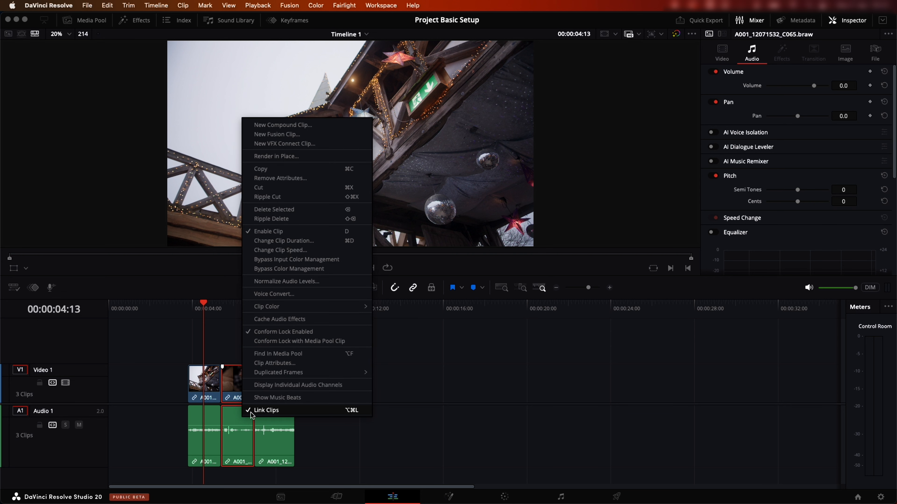
{"action": "left_click", "coordinate": [260, 411]}
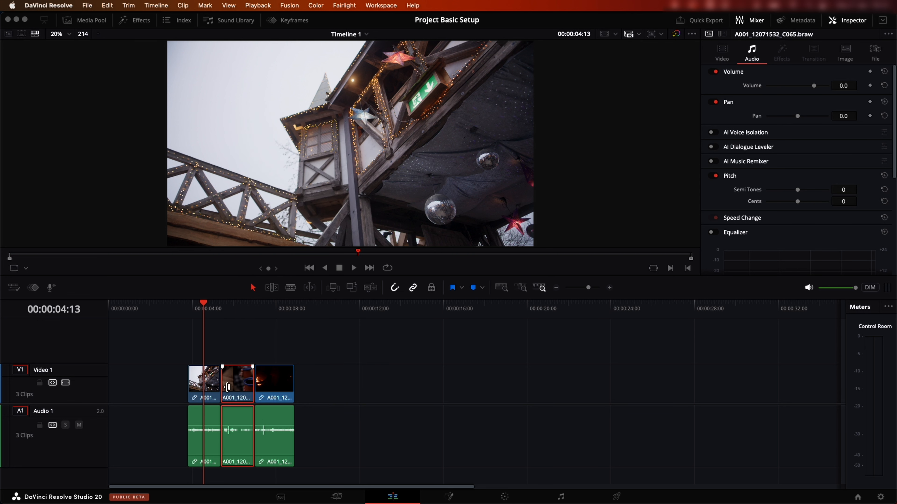
{"action": "left_click", "coordinate": [232, 387]}
{"action": "left_click", "coordinate": [231, 423]}
{"action": "left_click", "coordinate": [236, 387]}
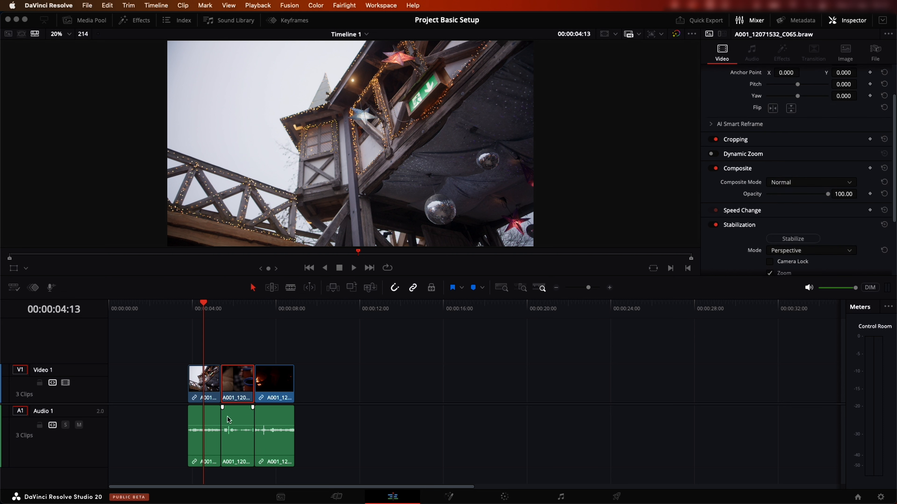
Delete only the coffee cup clip's audio, and undo the deletion
{"action": "left_click", "coordinate": [231, 424]}
{"action": "key", "text": "Delete"}
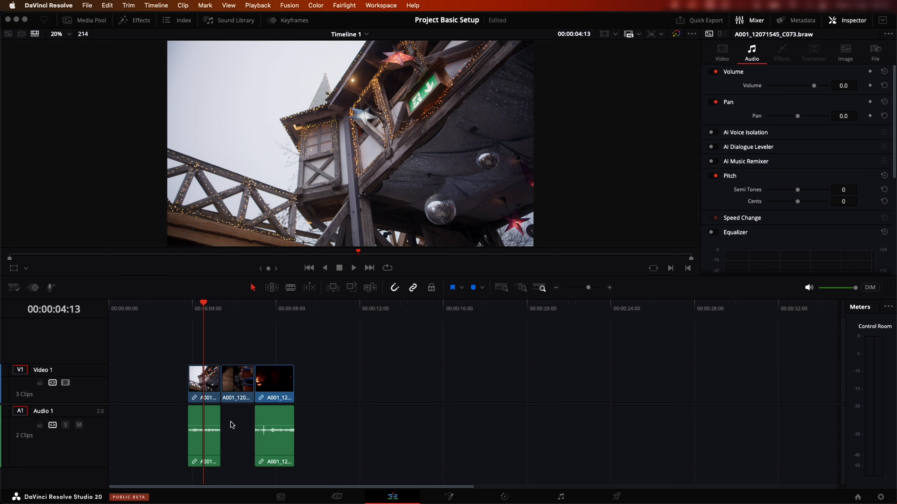
{"action": "key", "text": "super+z"}
{"action": "left_click", "coordinate": [237, 347]}
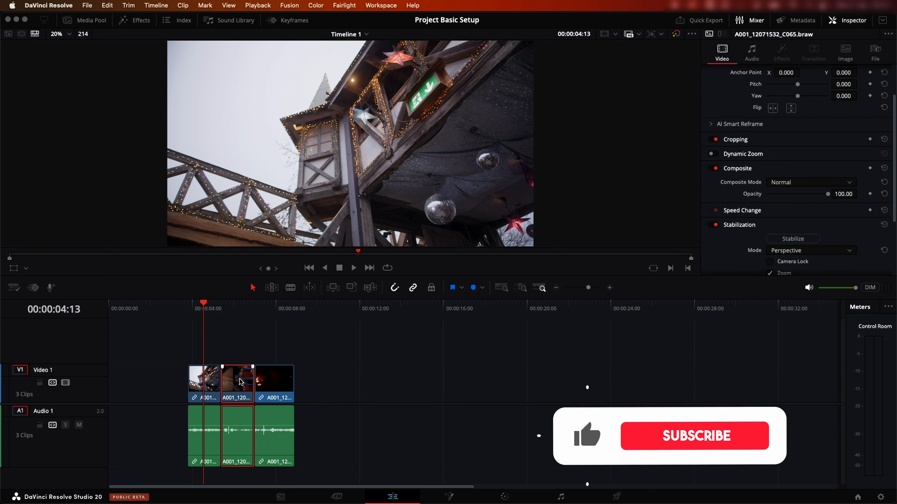
Relink the coffee cup clip's video and audio, and shift the coffee cup and campfire clips together to open a gap after the first clip
{"action": "right_click", "coordinate": [247, 388]}
{"action": "left_click", "coordinate": [264, 392]}
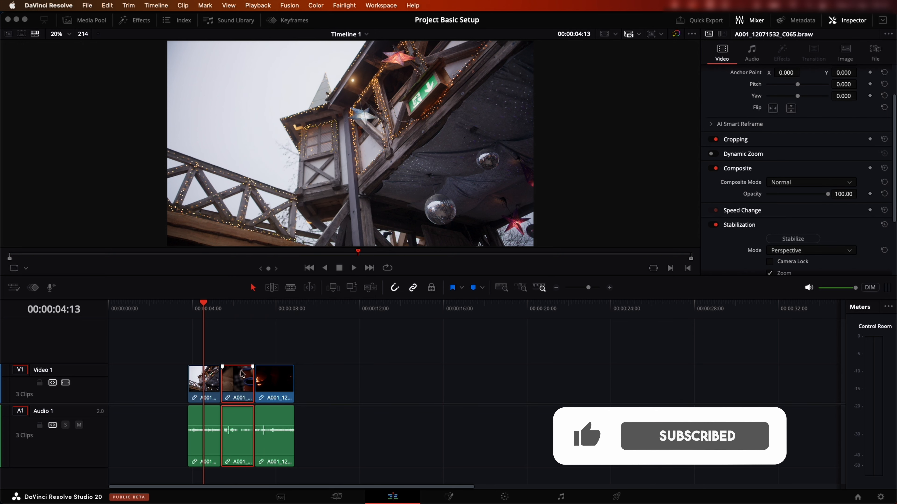
{"action": "left_click_drag", "start_coordinate": [275, 351], "coordinate": [276, 390]}
{"action": "right_click", "coordinate": [246, 387]}
{"action": "left_click", "coordinate": [263, 381]}
{"action": "left_click", "coordinate": [276, 390]}
Reverse the coffee cup clip so it runs at -100% speed
{"action": "left_click_drag", "start_coordinate": [260, 316], "coordinate": [281, 356]}
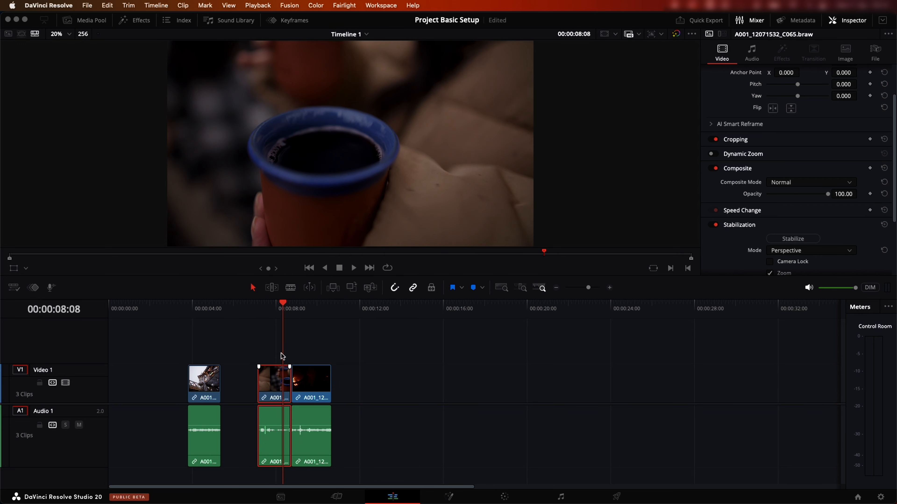
{"action": "right_click", "coordinate": [273, 386]}
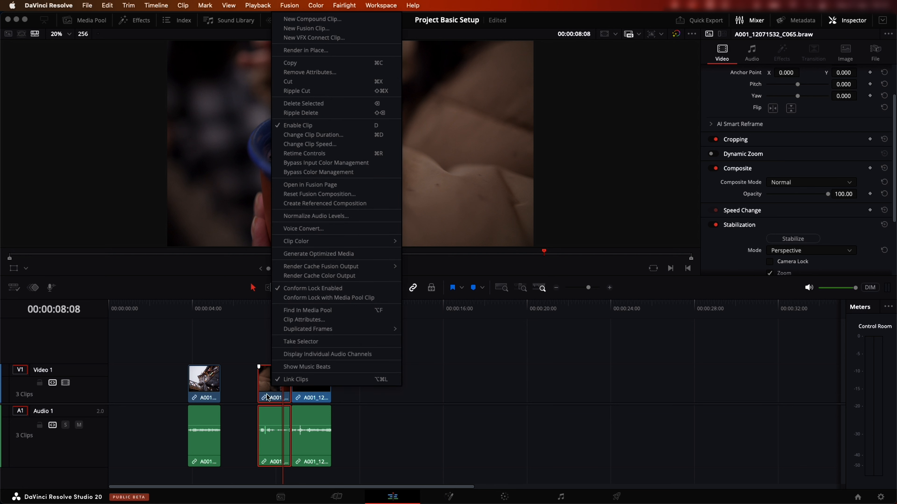
{"action": "left_click", "coordinate": [335, 148]}
{"action": "left_click", "coordinate": [312, 260]}
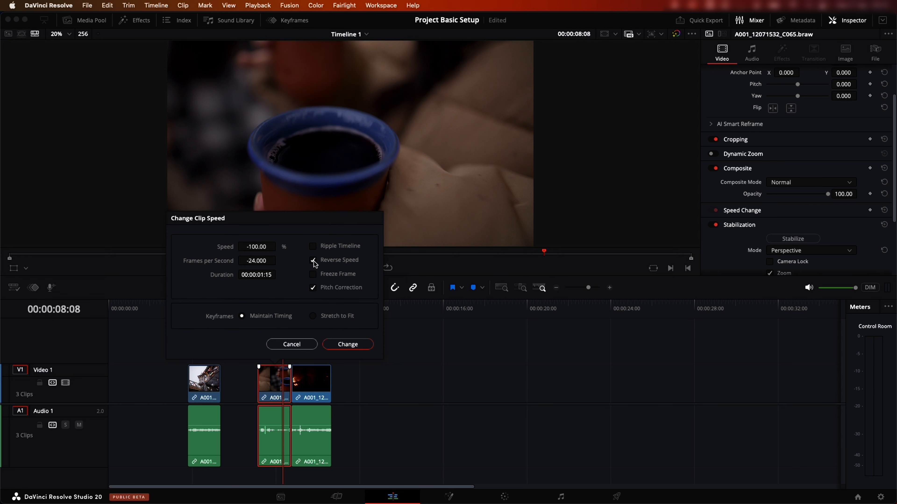
{"action": "left_click", "coordinate": [342, 340]}
Play back the reversed coffee cup clip from its start and save the project
{"action": "left_click", "coordinate": [257, 310]}
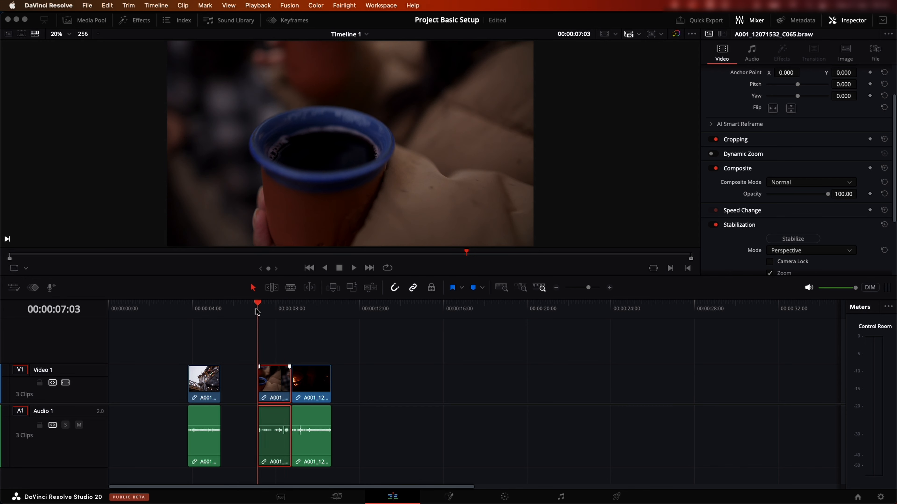
{"action": "key", "text": "space"}
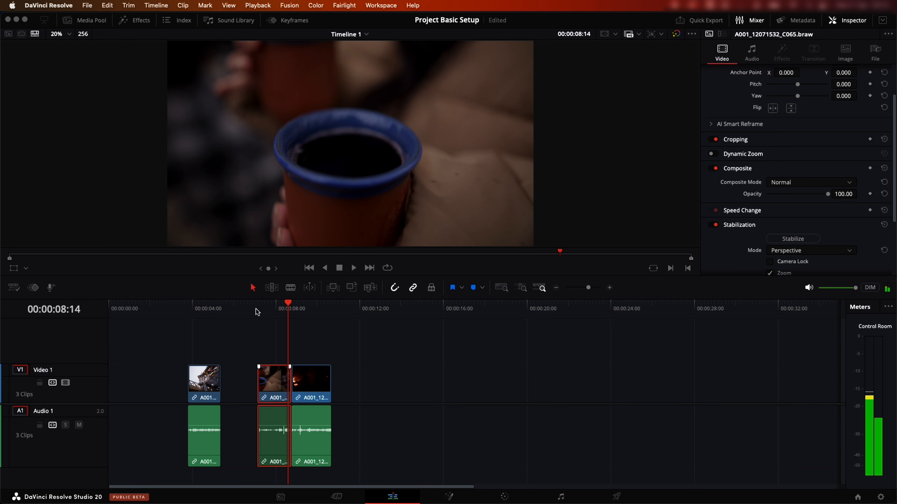
{"action": "key", "text": "super+s"}
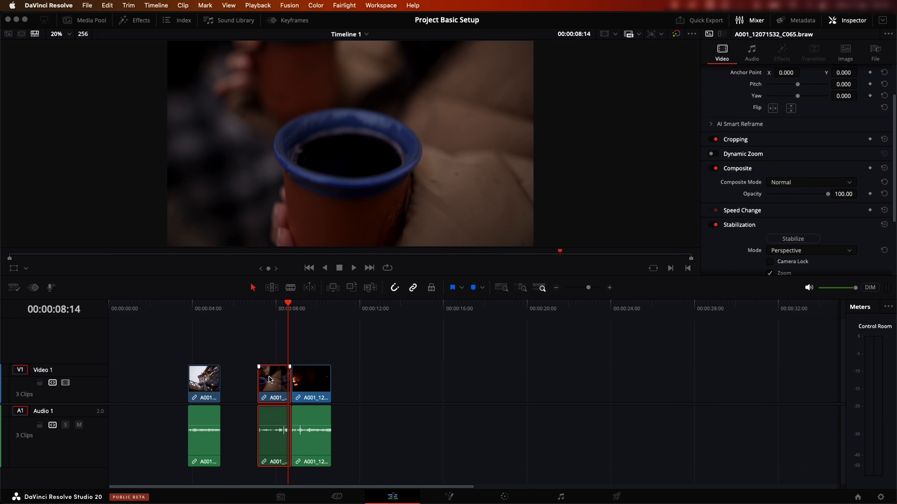
Move the first clip, A001_12071545_C073, up against the coffee cup clip to close the gap between them
{"action": "left_click_drag", "start_coordinate": [269, 376], "coordinate": [269, 377]}
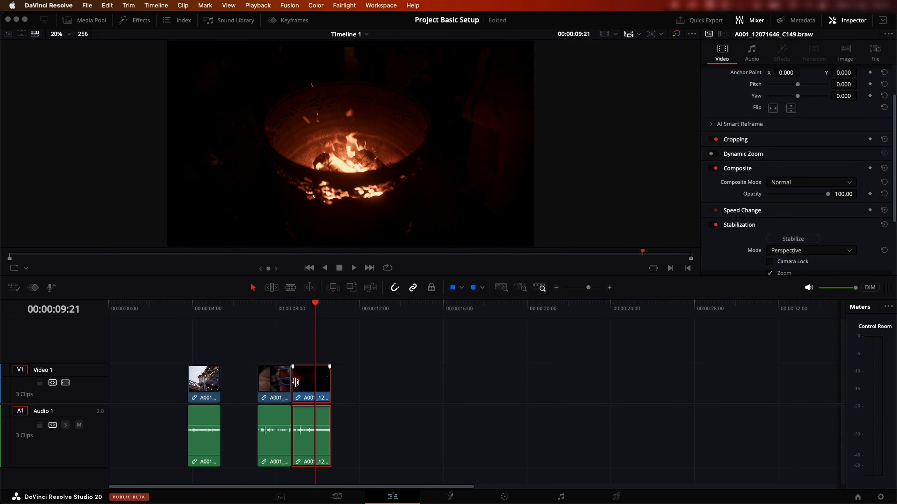
{"action": "left_click_drag", "start_coordinate": [204, 383], "coordinate": [241, 383]}
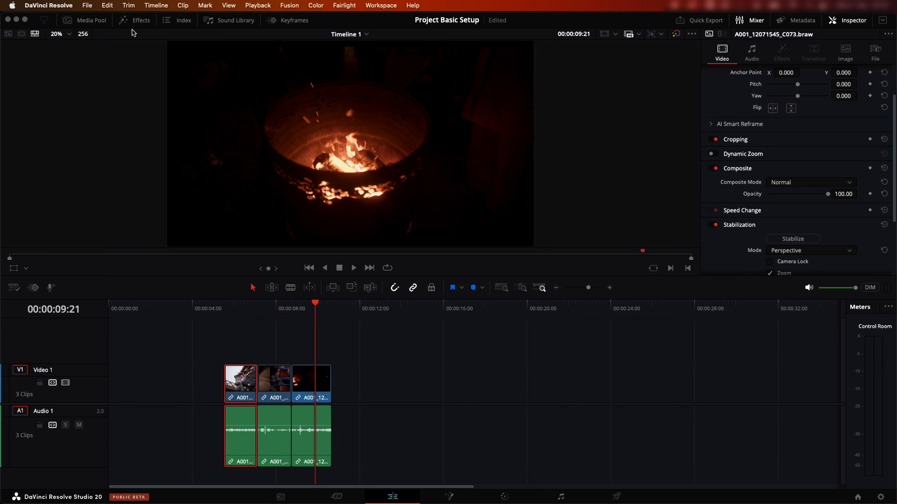
Add a Cross Dissolve video transition between the coffee cup and campfire clips and play back the cut
{"action": "left_click", "coordinate": [135, 20]}
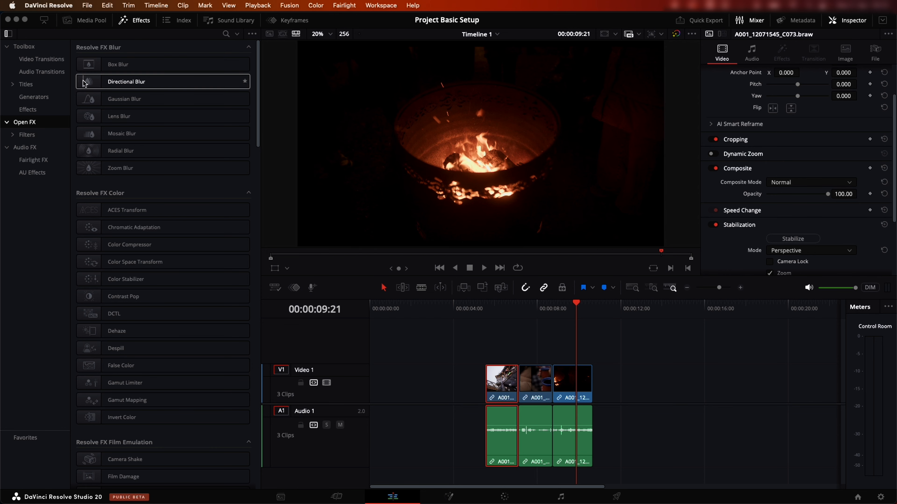
{"action": "left_click", "coordinate": [58, 69]}
{"action": "left_click", "coordinate": [41, 59]}
{"action": "left_click", "coordinate": [127, 100]}
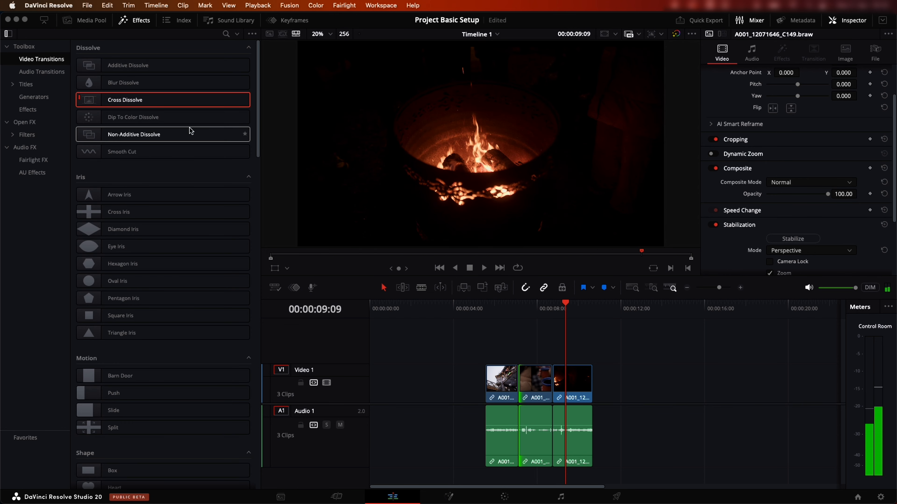
{"action": "left_click_drag", "start_coordinate": [113, 99], "coordinate": [553, 382]}
{"action": "left_click", "coordinate": [542, 307]}
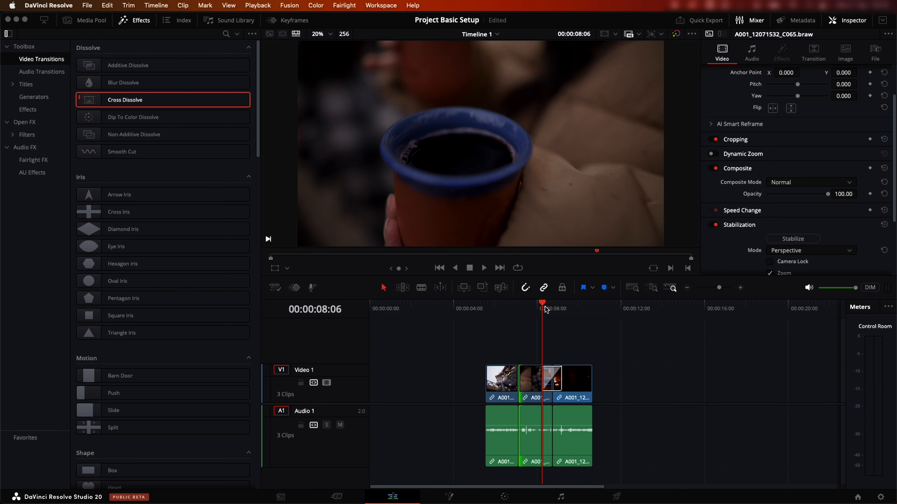
{"action": "key", "text": "space"}
{"action": "left_click", "coordinate": [534, 309]}
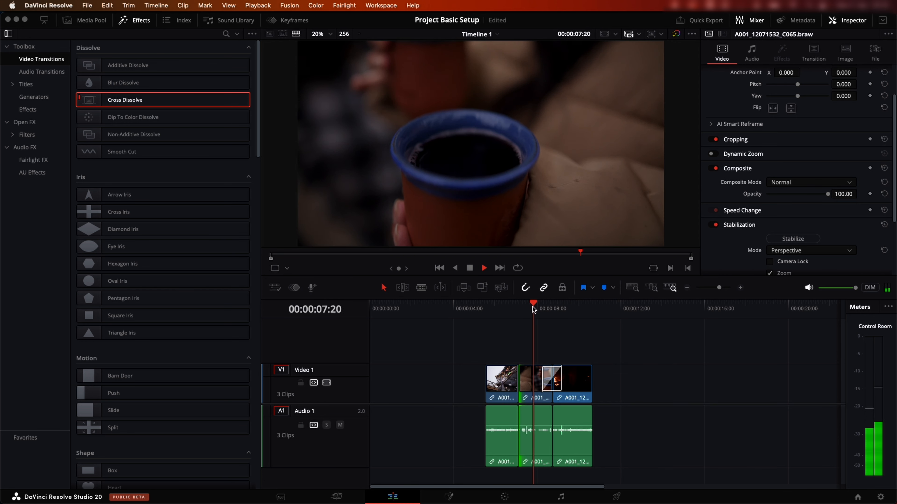
{"action": "key", "text": "space"}
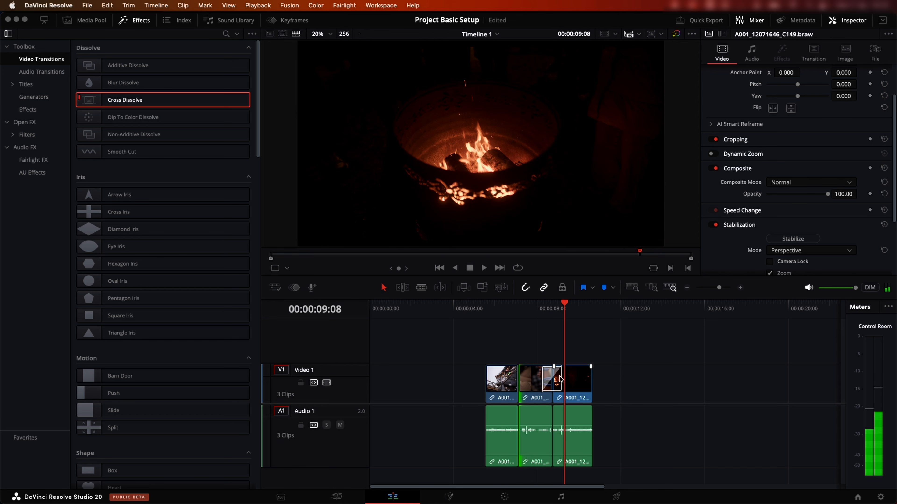
Shorten the Cross Dissolve to 16 frames, and delete the transition
{"action": "left_click_drag", "start_coordinate": [560, 376], "coordinate": [557, 379]}
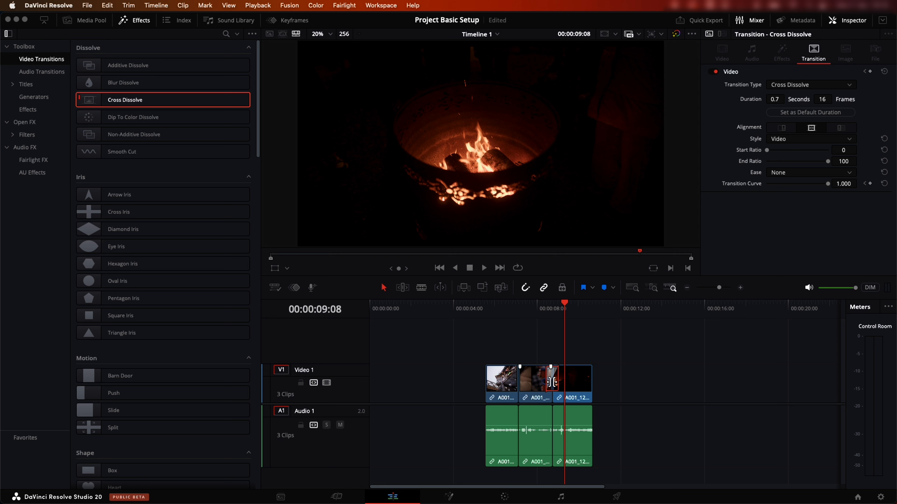
{"action": "key", "text": "Delete"}
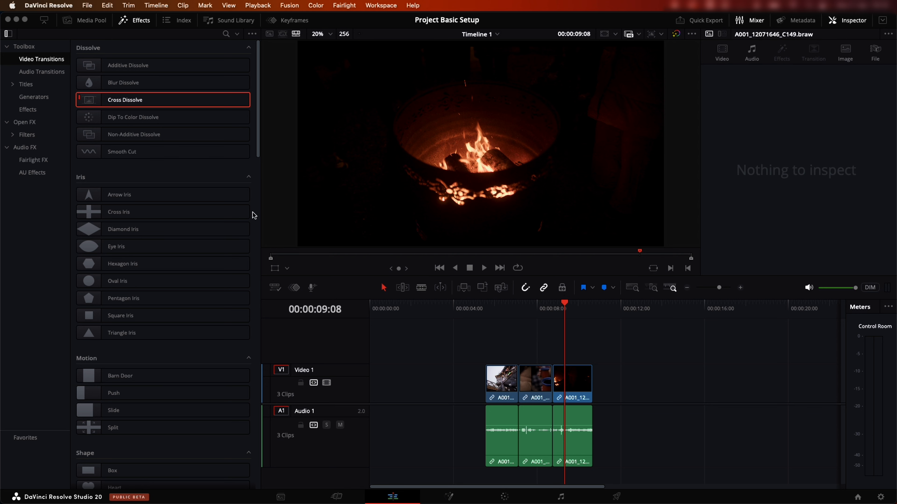
Add a Dip To Color Dissolve between the coffee cup and campfire clips and play it back
{"action": "left_click_drag", "start_coordinate": [131, 118], "coordinate": [552, 378]}
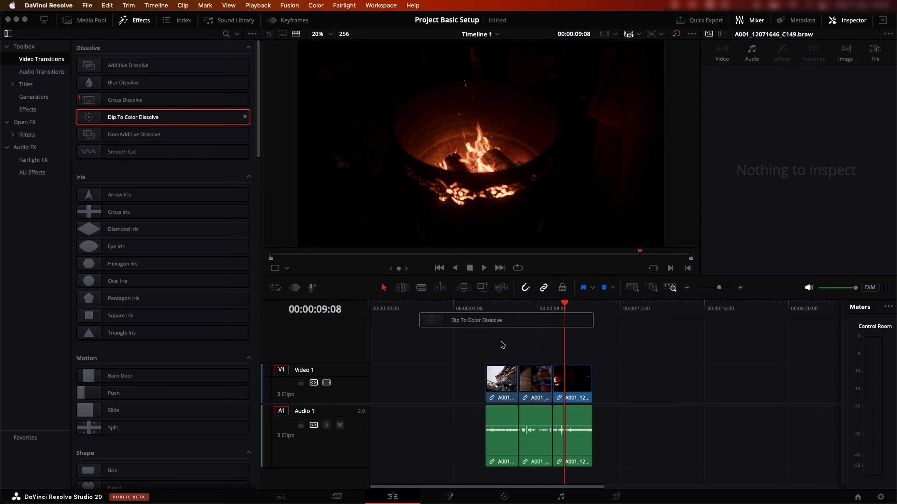
{"action": "left_click", "coordinate": [541, 314]}
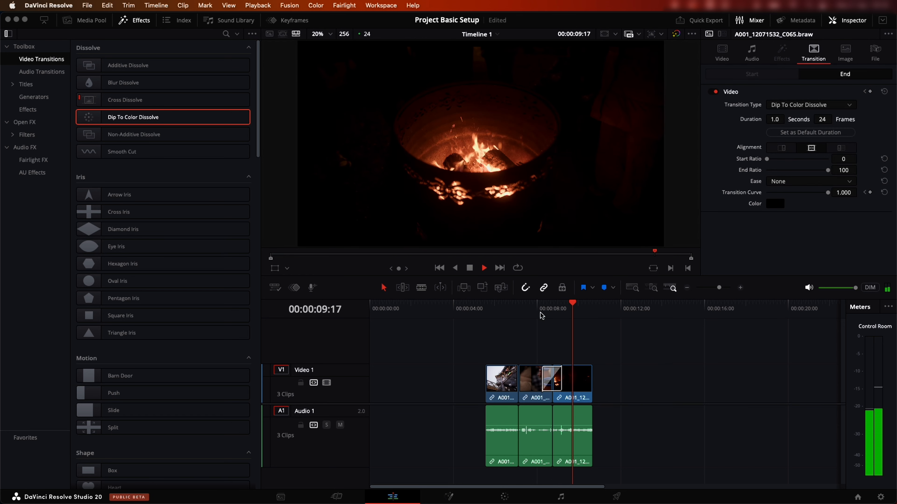
{"action": "key", "text": "space"}
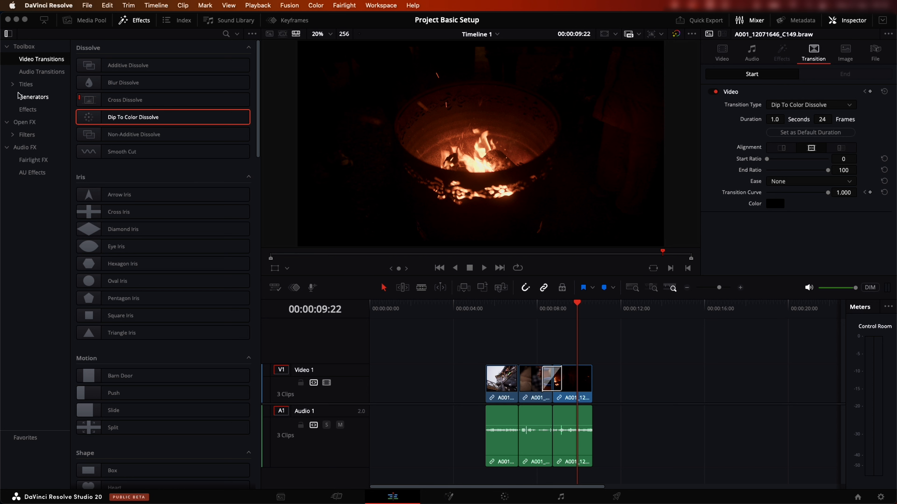
Add a basic Text title at the very start of the Video 1 track and show it in the viewer
{"action": "left_click", "coordinate": [25, 85]}
{"action": "left_click_drag", "start_coordinate": [113, 152], "coordinate": [367, 379]}
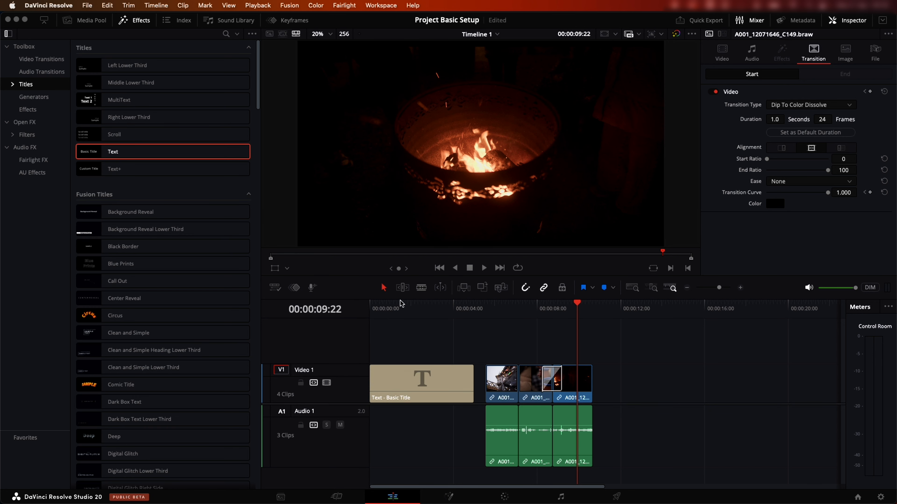
{"action": "left_click", "coordinate": [399, 304]}
Change the title's text to "Basic Settings"
{"action": "left_click", "coordinate": [420, 372]}
{"action": "left_click", "coordinate": [749, 108]}
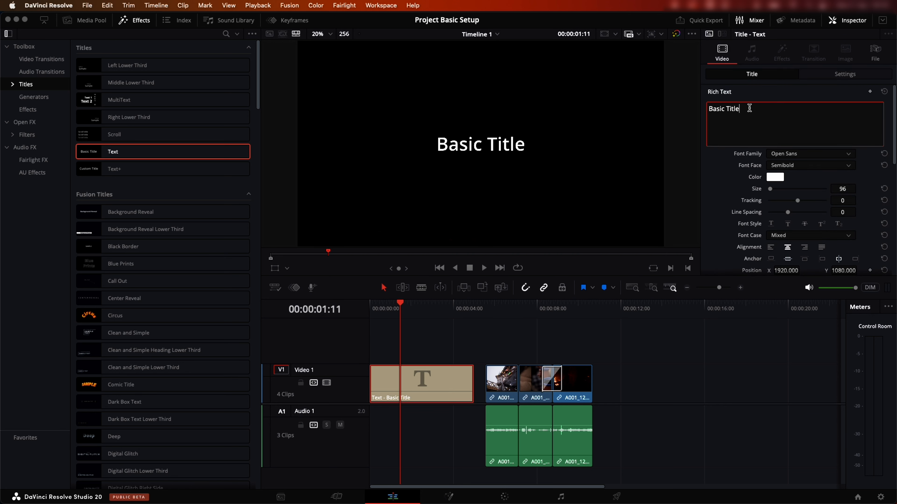
{"action": "key", "text": "BackSpace"}
{"action": "key", "text": "BackSpace"}
{"action": "key", "text": "BackSpace"}
{"action": "key", "text": "BackSpace"}
{"action": "key", "text": "BackSpace"}
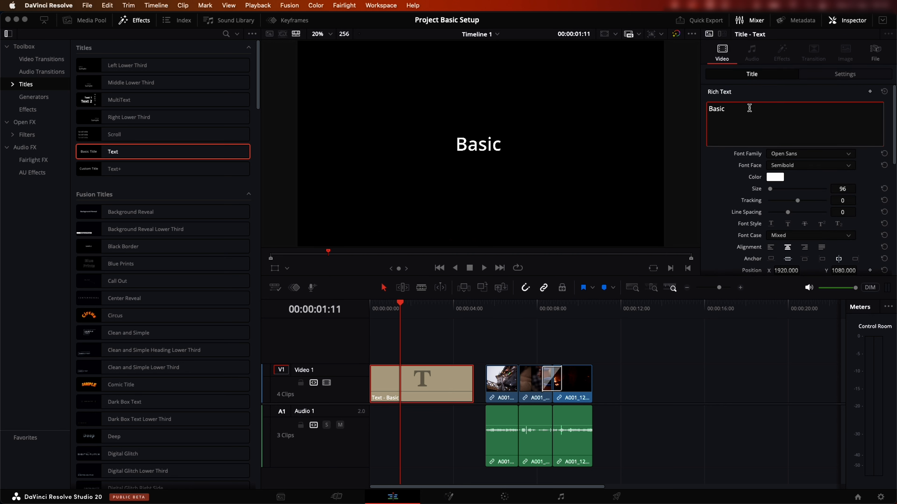
{"action": "type", "text": "Settings"}
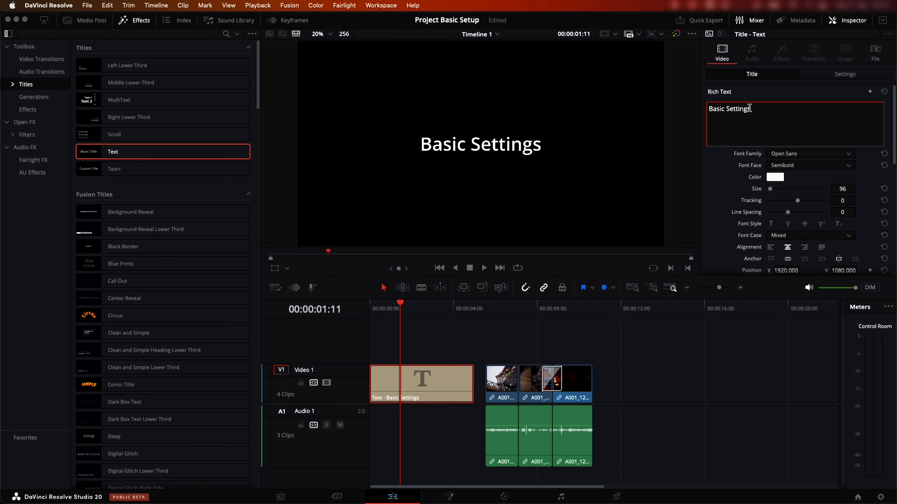
Move the title up to the Video 2 track and place a Solid Color generator beneath it on Video 1
{"action": "left_click_drag", "start_coordinate": [418, 384], "coordinate": [420, 362]}
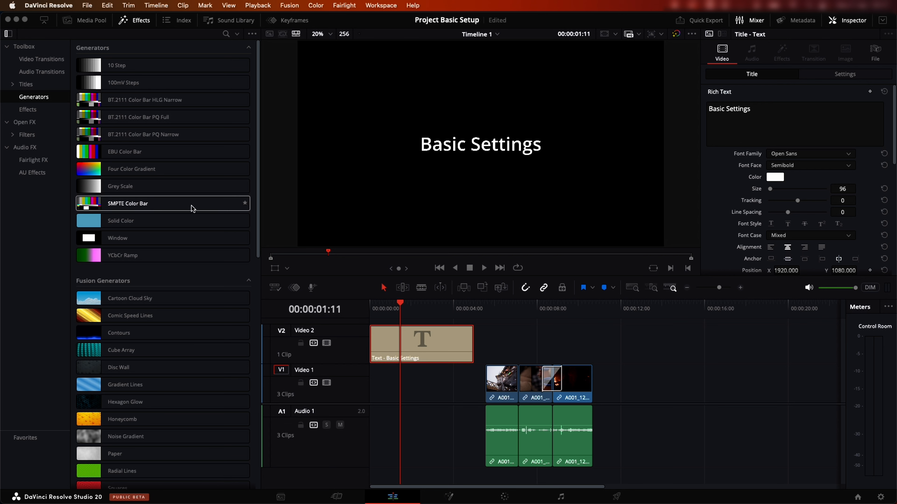
{"action": "left_click_drag", "start_coordinate": [95, 224], "coordinate": [370, 398]}
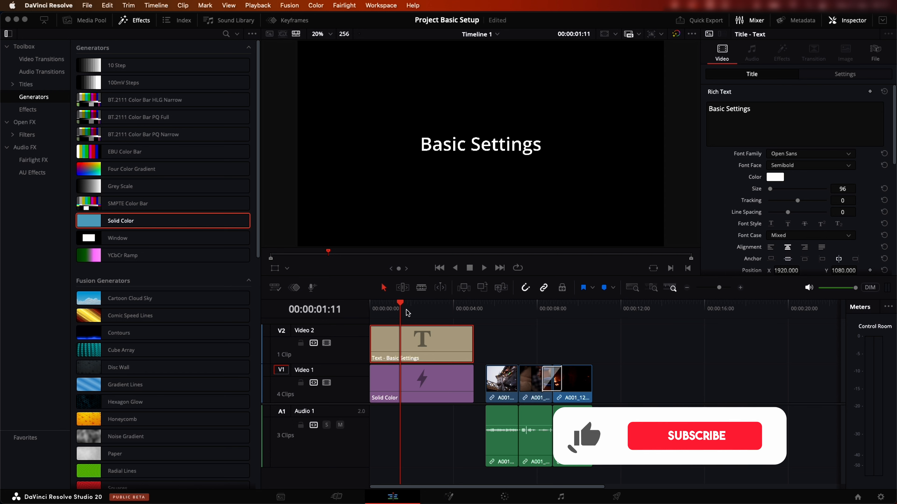
{"action": "left_click", "coordinate": [407, 310]}
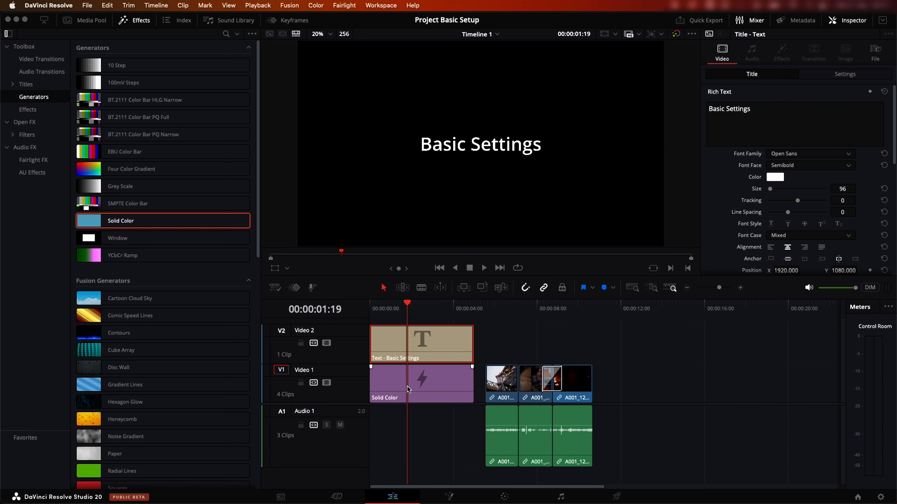
Set the Solid Color generator's color to White
{"action": "left_click", "coordinate": [428, 371]}
{"action": "left_click", "coordinate": [774, 105]}
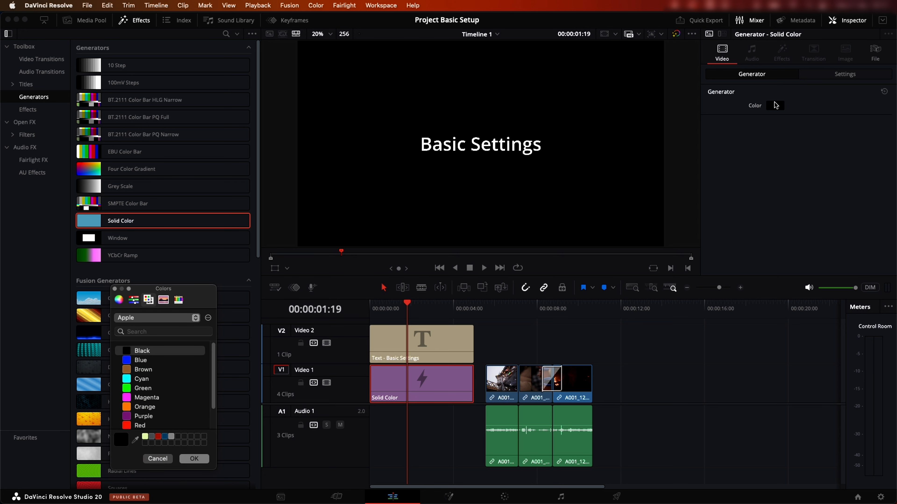
{"action": "scroll", "coordinate": [154, 363], "scroll_direction": "down", "scroll_amount": 2}
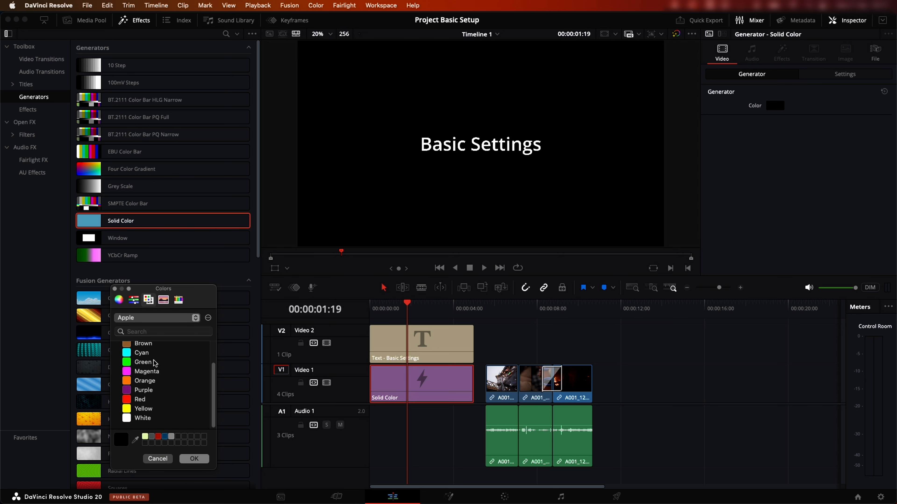
{"action": "left_click", "coordinate": [140, 420]}
{"action": "left_click", "coordinate": [194, 458]}
Set the Basic Settings title's font color to Black
{"action": "left_click", "coordinate": [436, 343]}
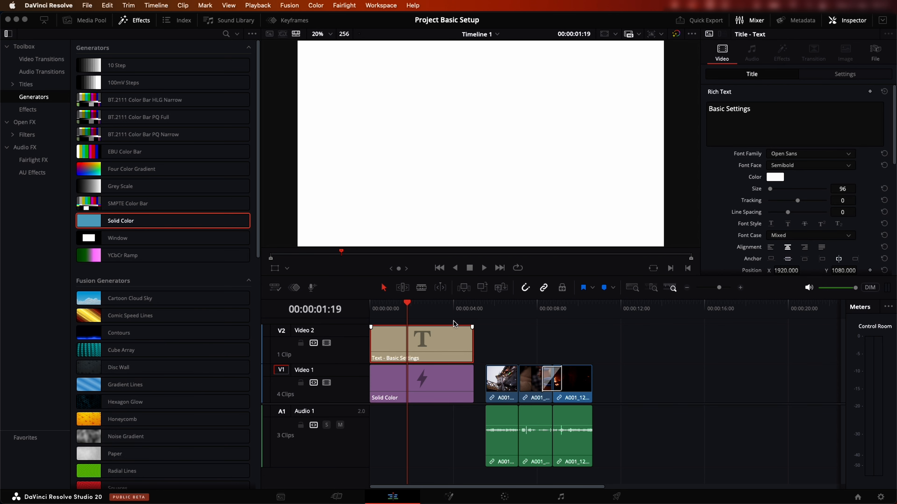
{"action": "left_click", "coordinate": [775, 177]}
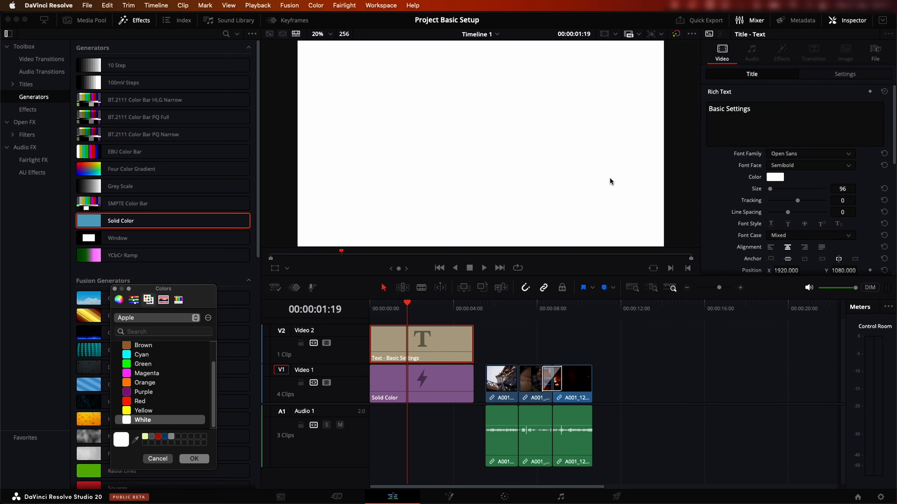
{"action": "scroll", "coordinate": [177, 377], "scroll_direction": "up", "scroll_amount": 3}
{"action": "left_click", "coordinate": [144, 352]}
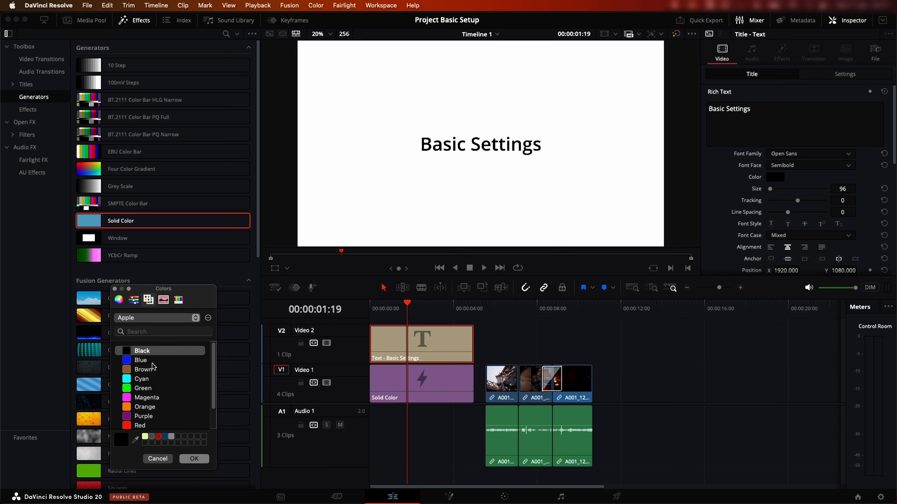
{"action": "left_click", "coordinate": [193, 458]}
Add a short fade-in and a short fade-out to the Basic Settings title, playing back the fade-in
{"action": "left_click_drag", "start_coordinate": [405, 311], "coordinate": [390, 328]}
{"action": "key", "text": "space"}
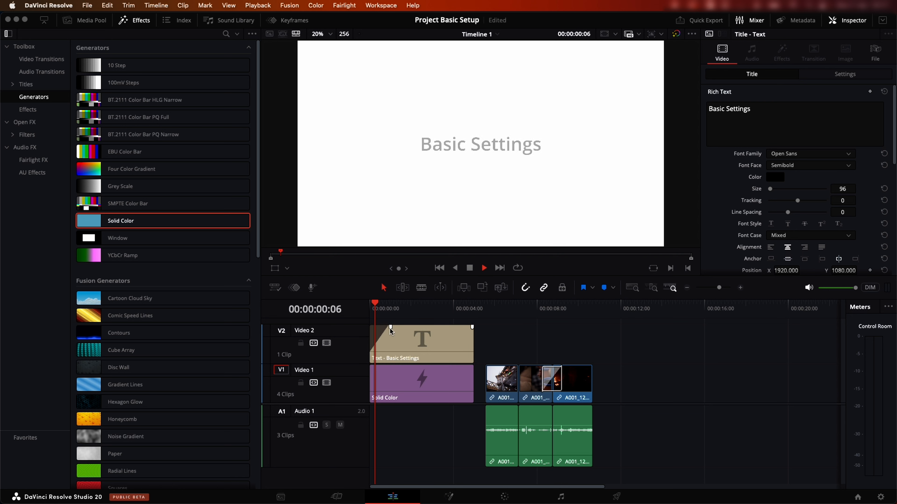
{"action": "key", "text": "space"}
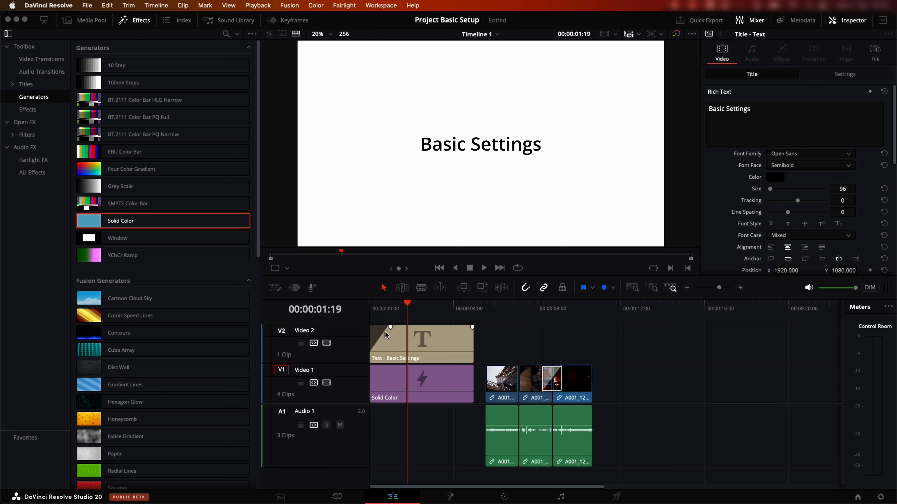
{"action": "left_click", "coordinate": [461, 307]}
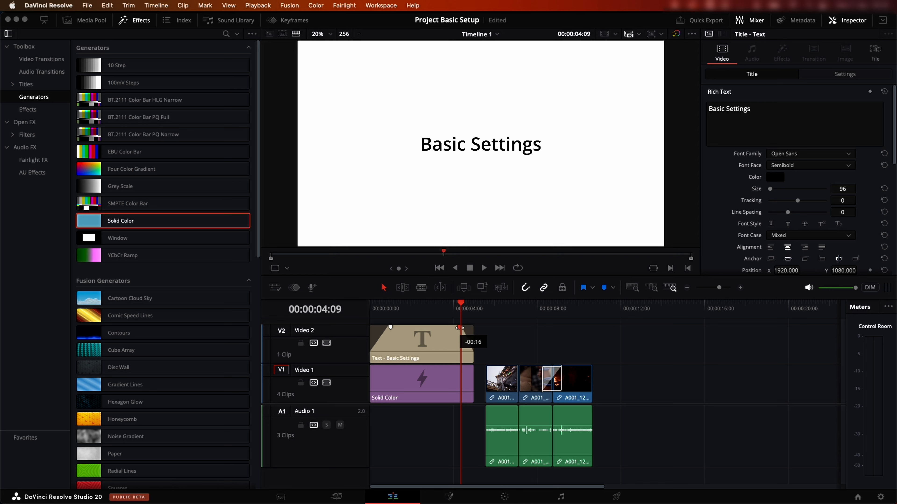
{"action": "left_click_drag", "start_coordinate": [459, 328], "coordinate": [454, 328]}
Place the coffee cup and campfire clips on Video 2 after the title, with clip A001_12071545_C073 behind them on Video 1, and play from the start
{"action": "left_click_drag", "start_coordinate": [492, 367], "coordinate": [500, 331]}
{"action": "left_click_drag", "start_coordinate": [489, 383], "coordinate": [563, 383]}
{"action": "left_click", "coordinate": [369, 313]}
{"action": "key", "text": "space"}
Trim the ends of the title and the Solid Color generator back to about 3 seconds
{"action": "left_click", "coordinate": [431, 312]}
{"action": "left_click_drag", "start_coordinate": [470, 347], "coordinate": [429, 348]}
{"action": "left_click_drag", "start_coordinate": [470, 385], "coordinate": [428, 387]}
Select the three footage clips, move them up against the shortened title, and play back the sequence from the start
{"action": "left_click_drag", "start_coordinate": [455, 338], "coordinate": [566, 434]}
{"action": "left_click_drag", "start_coordinate": [567, 385], "coordinate": [526, 385]}
{"action": "left_click_drag", "start_coordinate": [378, 306], "coordinate": [355, 307]}
{"action": "key", "text": "space"}
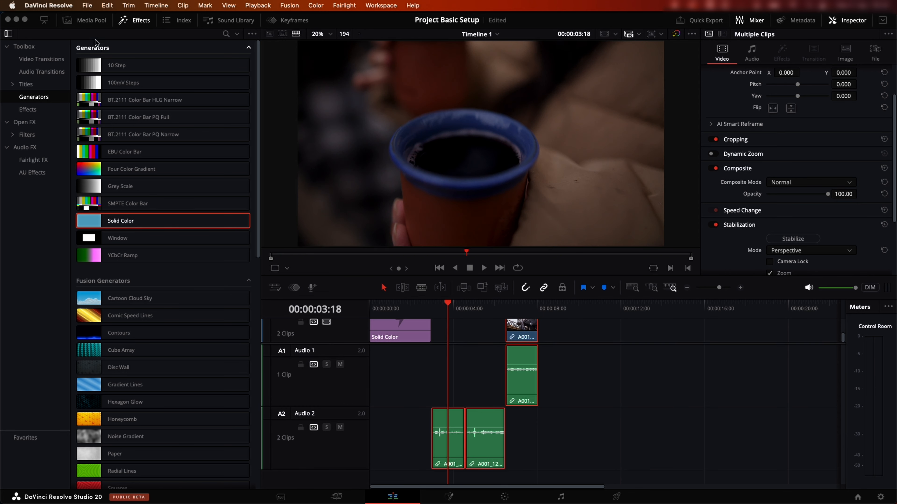
Import the 03_Music | SFX folder from the Folder Structure directory in Finder into the project's Master bin
{"action": "left_click", "coordinate": [85, 20]}
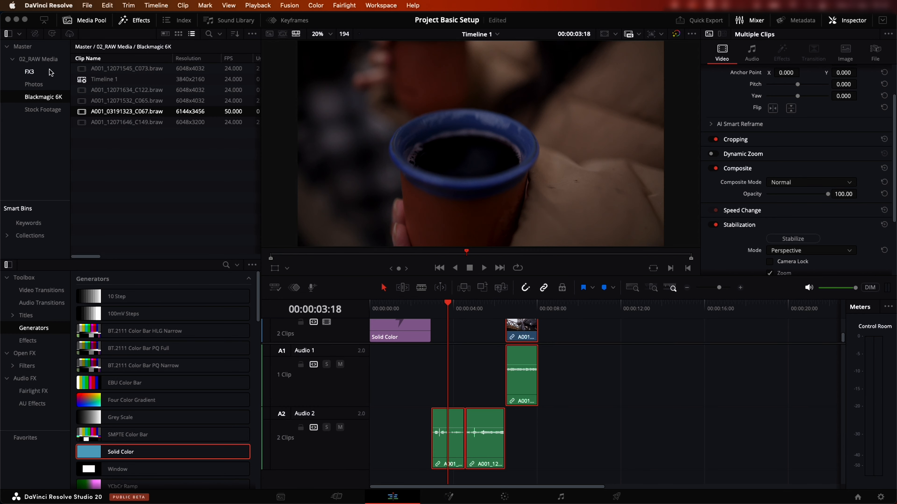
{"action": "left_click", "coordinate": [13, 61]}
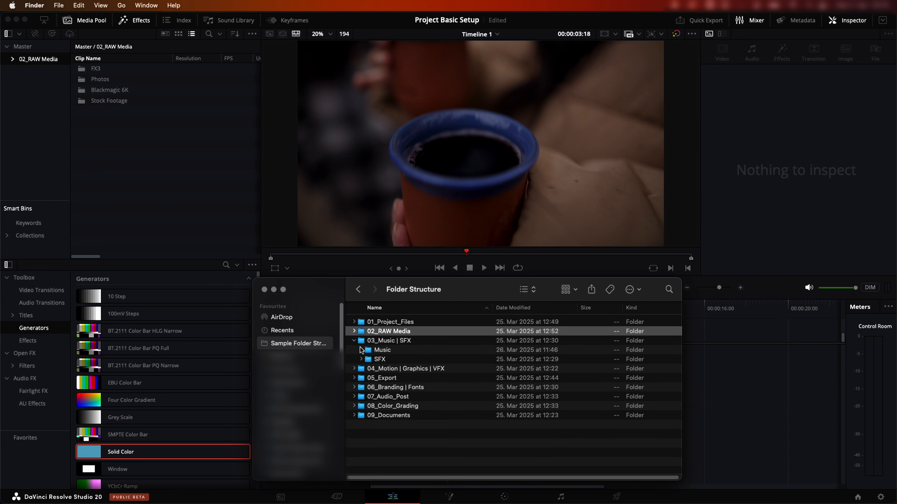
{"action": "left_click", "coordinate": [361, 350]}
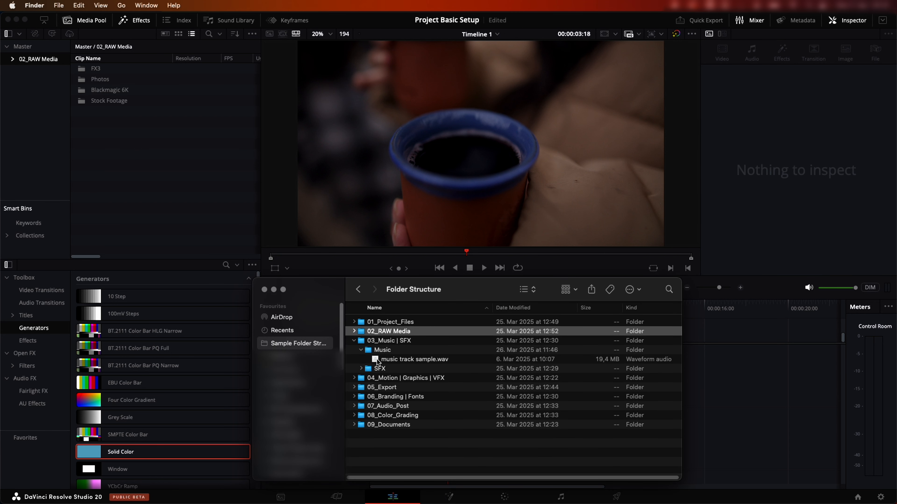
{"action": "left_click_drag", "start_coordinate": [361, 342], "coordinate": [28, 50]}
Place music track sample.wav from the imported Music bin on a new Audio 3 track at the start of the timeline
{"action": "left_click", "coordinate": [34, 79]}
{"action": "left_click", "coordinate": [31, 97]}
{"action": "left_click_drag", "start_coordinate": [122, 68], "coordinate": [370, 483]}
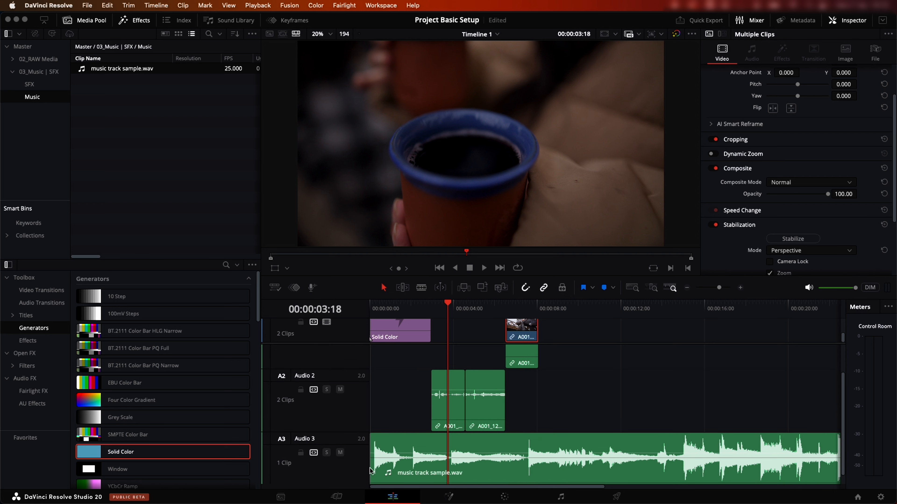
Reduce the heights of the Audio 1, Audio 2 and Audio 3 tracks so that all tracks fit in the timeline
{"action": "scroll", "coordinate": [406, 430], "scroll_direction": "up", "scroll_amount": 2}
{"action": "left_click_drag", "start_coordinate": [357, 404], "coordinate": [356, 370]}
{"action": "left_click_drag", "start_coordinate": [350, 431], "coordinate": [350, 386]}
{"action": "left_click_drag", "start_coordinate": [349, 445], "coordinate": [343, 382]}
{"action": "scroll", "coordinate": [357, 348], "scroll_direction": "up", "scroll_amount": 3}
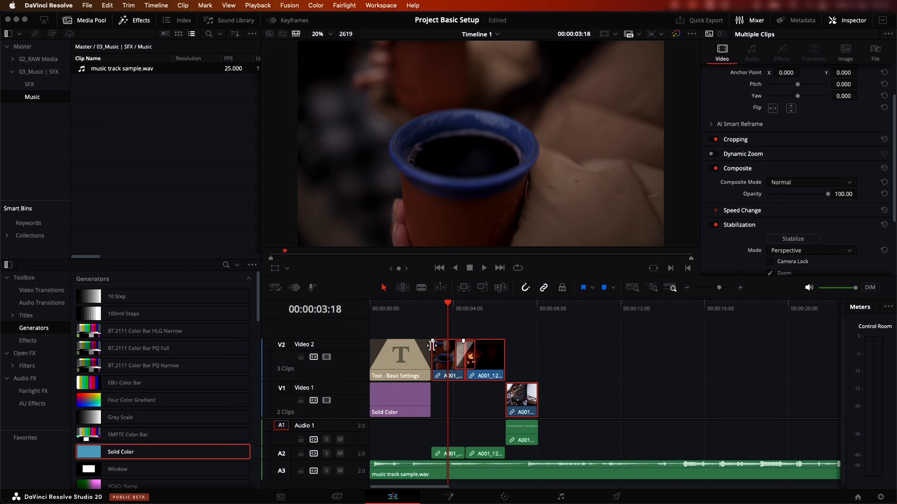
Try out the track controls by disabling and re-enabling Video 2, and by locking and unlocking tracks
{"action": "left_click", "coordinate": [327, 357]}
{"action": "left_click", "coordinate": [327, 358]}
{"action": "left_click", "coordinate": [301, 357]}
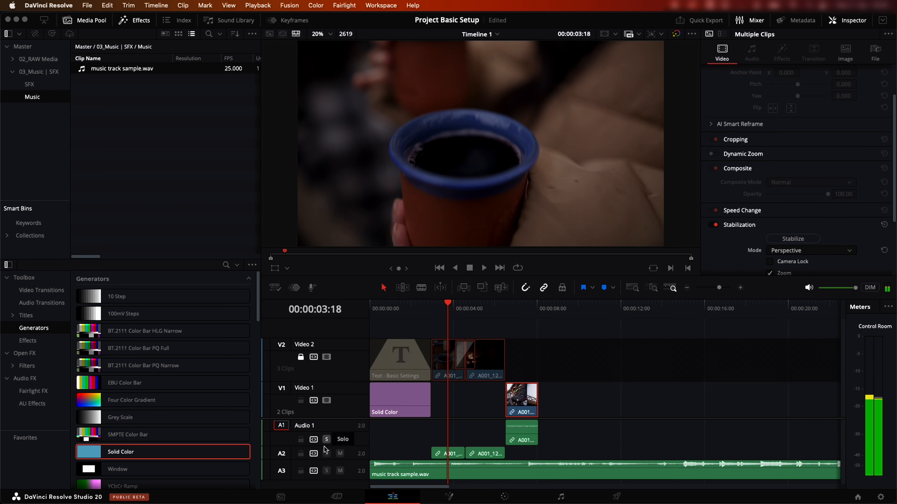
{"action": "left_click", "coordinate": [301, 472]}
{"action": "left_click", "coordinate": [300, 356]}
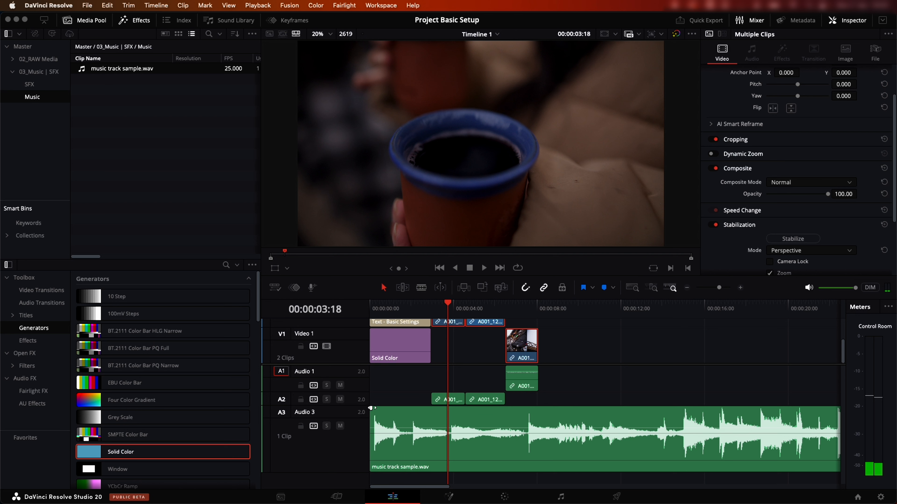
Add a fade-in about 8 seconds long to the music track on Audio 3 and play it back
{"action": "left_click_drag", "start_coordinate": [370, 408], "coordinate": [395, 410]}
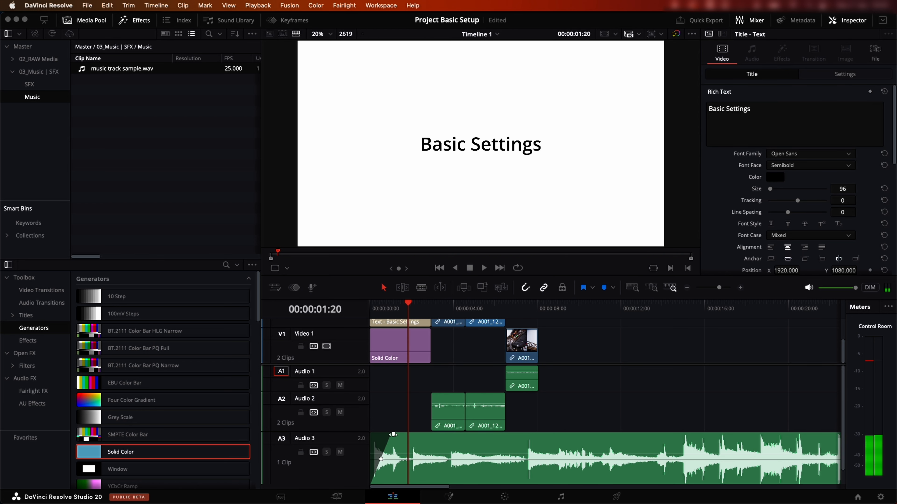
{"action": "left_click_drag", "start_coordinate": [393, 434], "coordinate": [537, 435]}
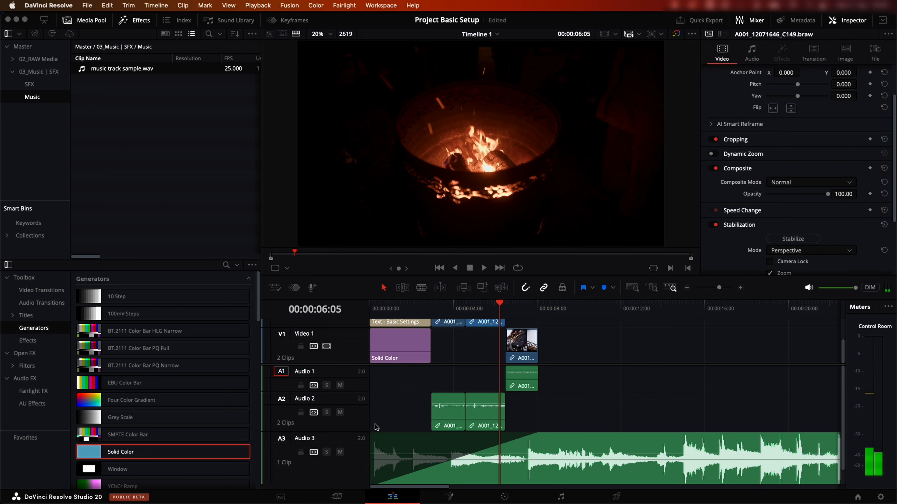
{"action": "mouse_move", "coordinate": [415, 455]}
{"action": "left_mouse_down"}
{"action": "mouse_move", "coordinate": [415, 465]}
{"action": "mouse_move", "coordinate": [414, 455]}
{"action": "left_mouse_up"}
{"action": "key", "text": "space"}
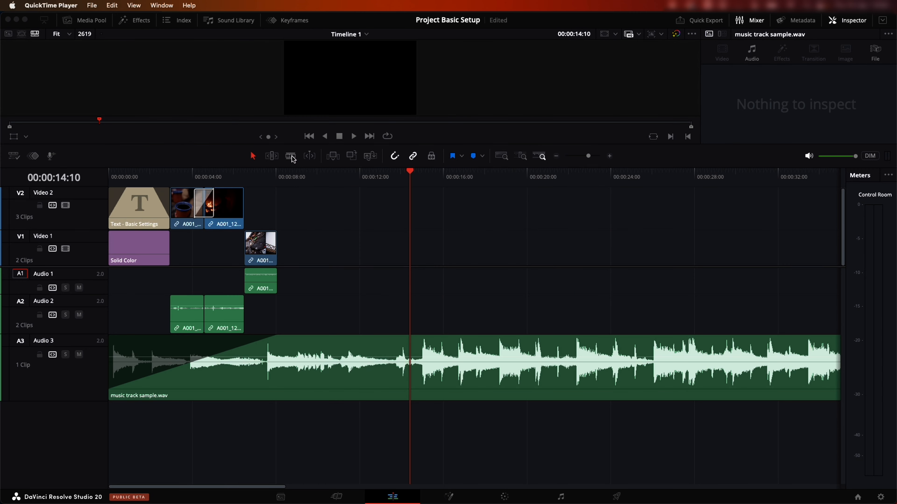
Split the music track at 00:00:14:10 with the Blade tool and return to the Selection tool
{"action": "left_click", "coordinate": [291, 155]}
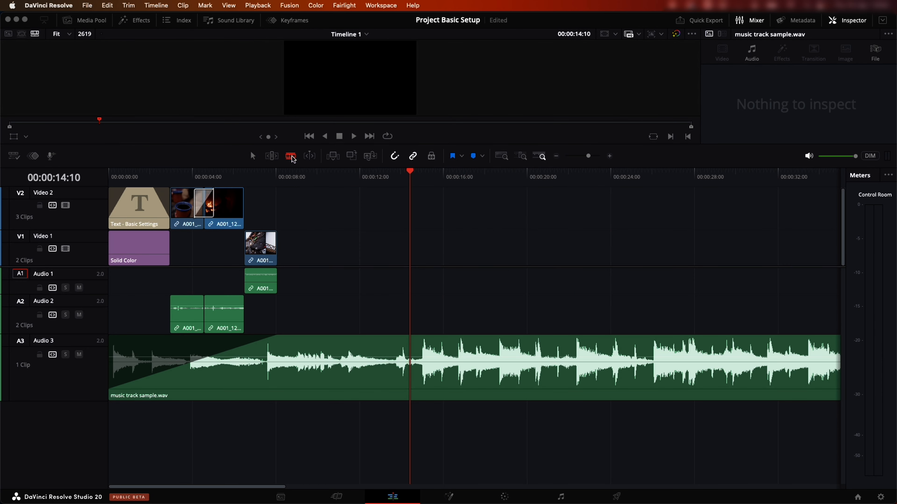
{"action": "left_click", "coordinate": [413, 352]}
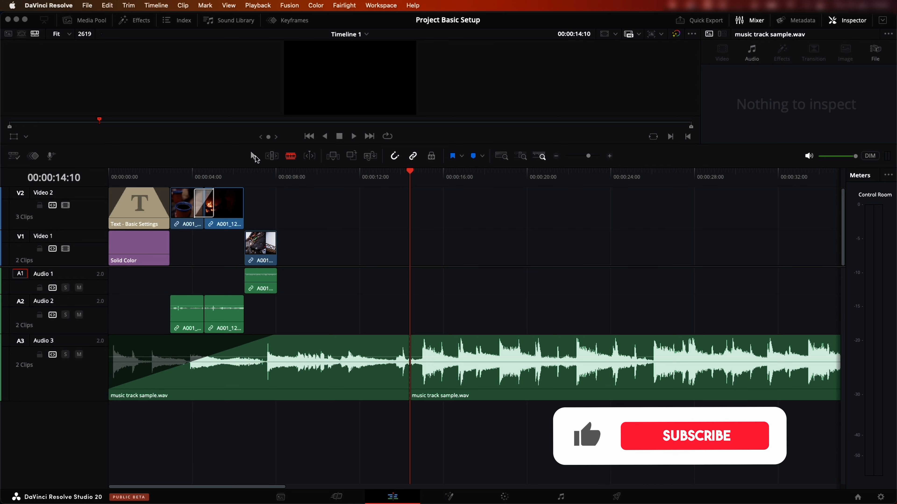
{"action": "left_click", "coordinate": [254, 156]}
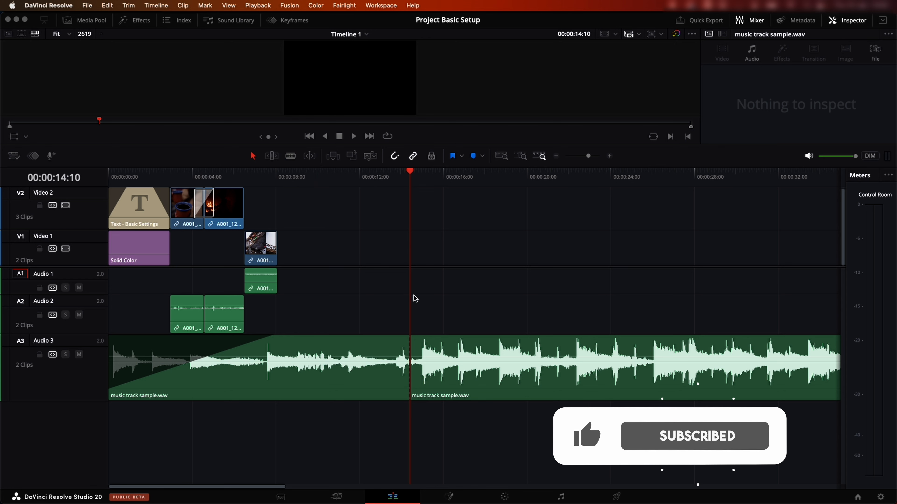
Overlap the second music part on Audio 2 with the first part's end, crossfading them with a short fade-in and a fade-out of about 11 frames
{"action": "left_click_drag", "start_coordinate": [442, 350], "coordinate": [409, 299]}
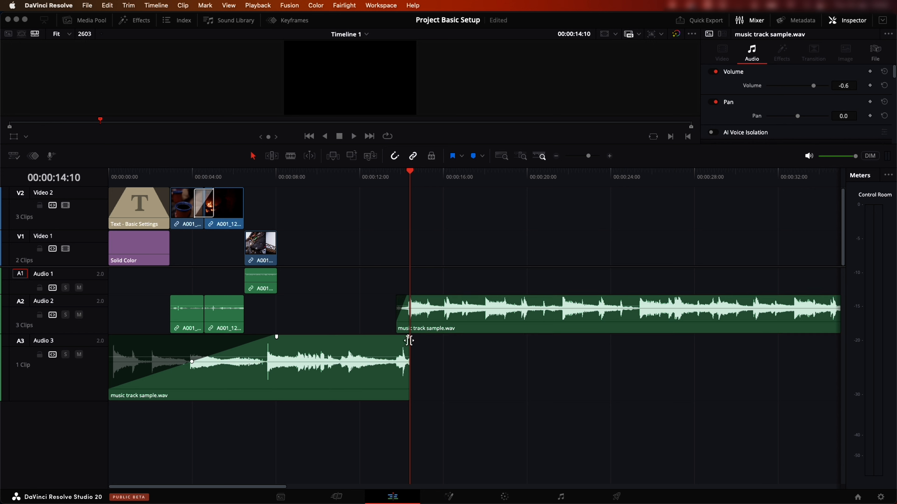
{"action": "left_click_drag", "start_coordinate": [409, 339], "coordinate": [399, 338]}
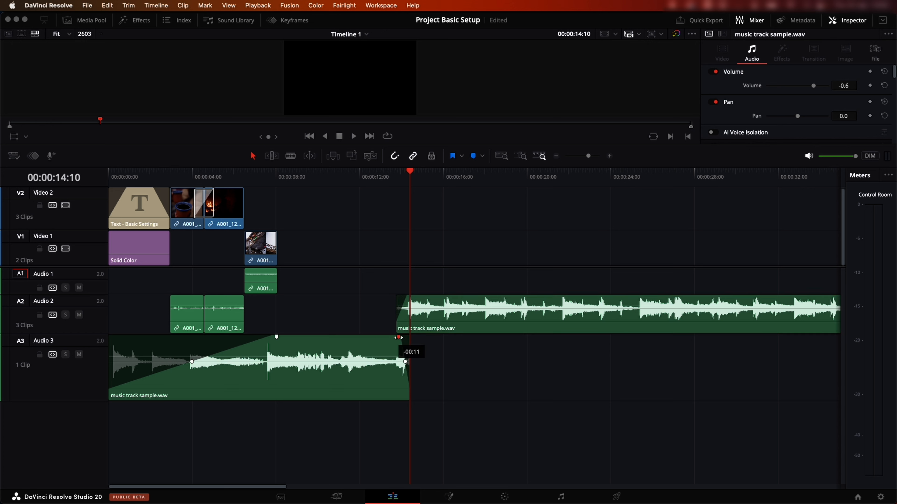
{"action": "left_click", "coordinate": [431, 322]}
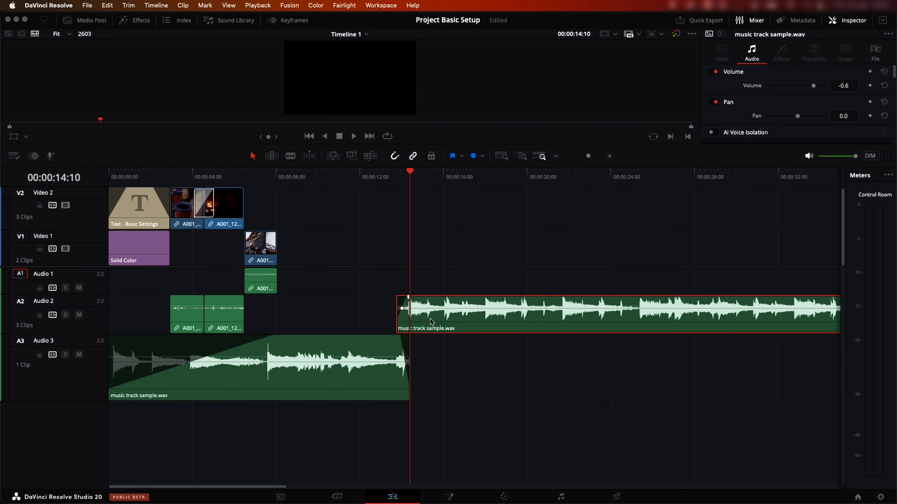